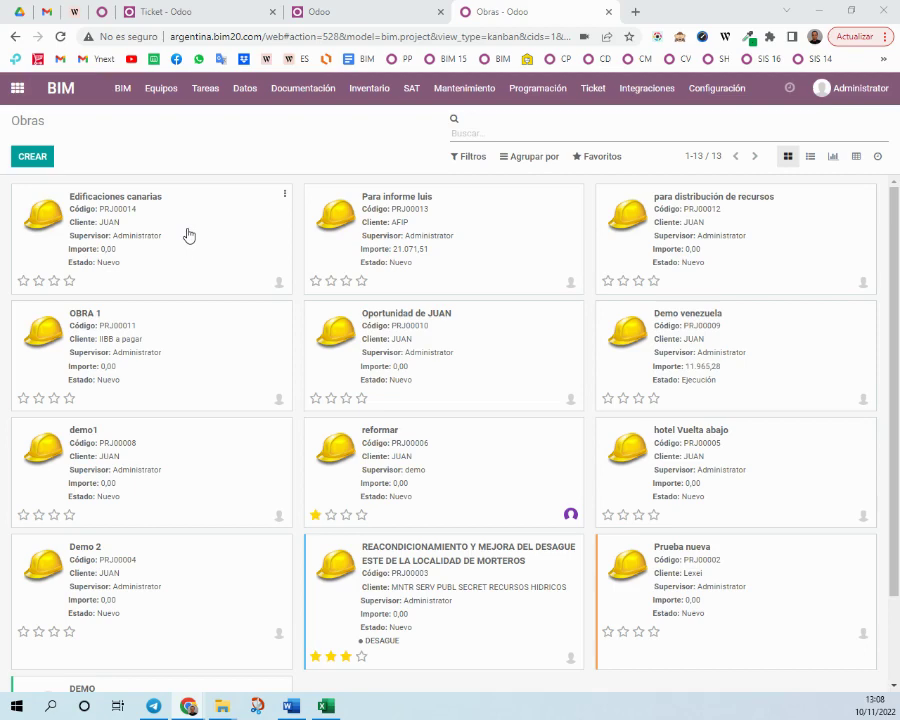
# Step: Open the Edificaciones canarias project and examine its related records, main data and accounting settings, including the analytic account
pyautogui.click(186, 234)
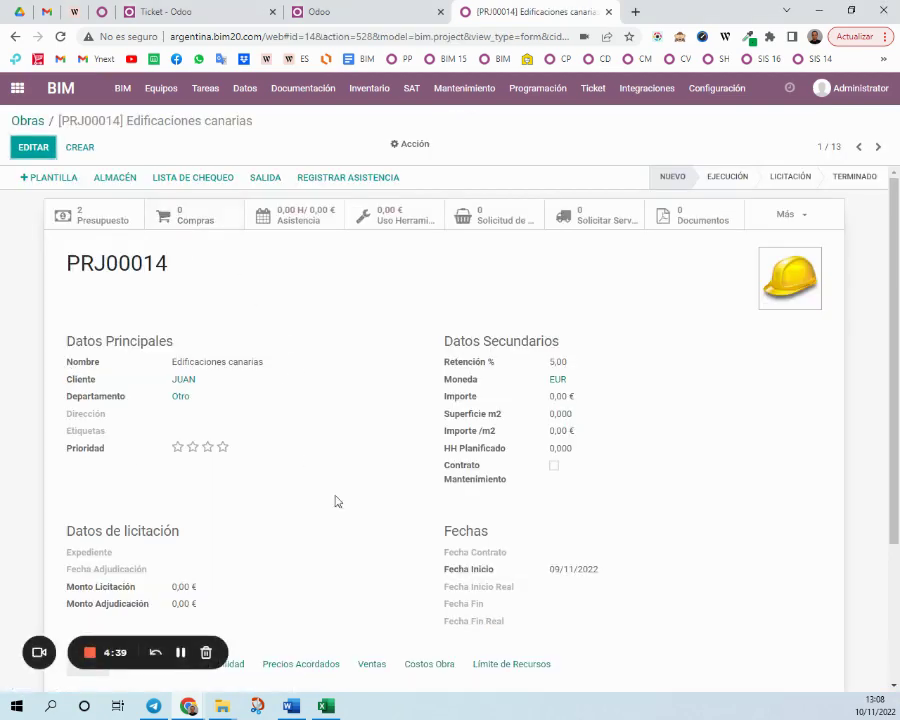
pyautogui.click(787, 214)
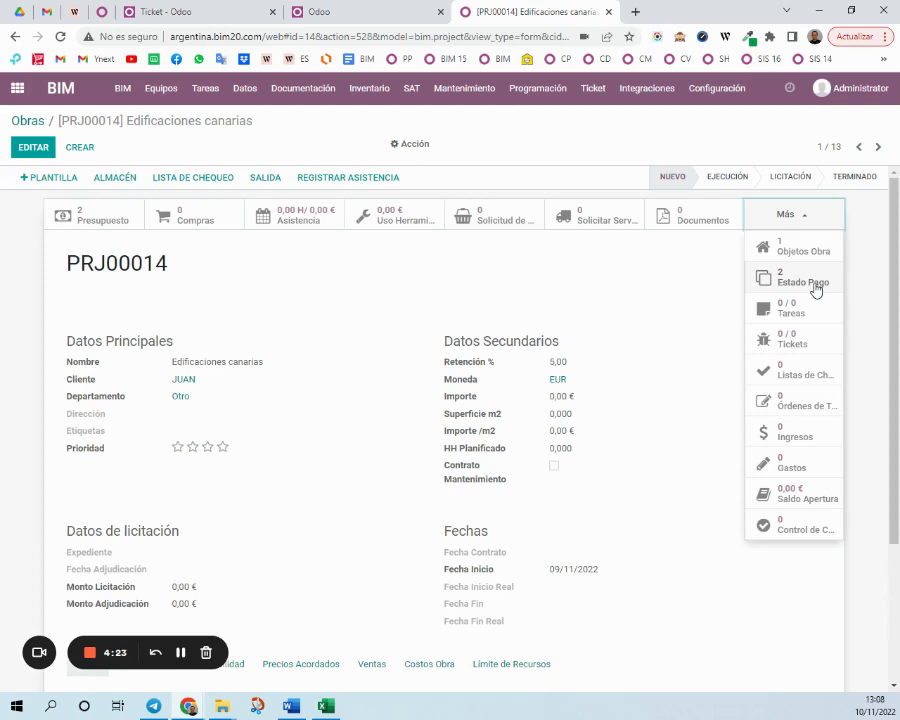
pyautogui.click(550, 292)
pyautogui.scroll(-2, 438, 498)
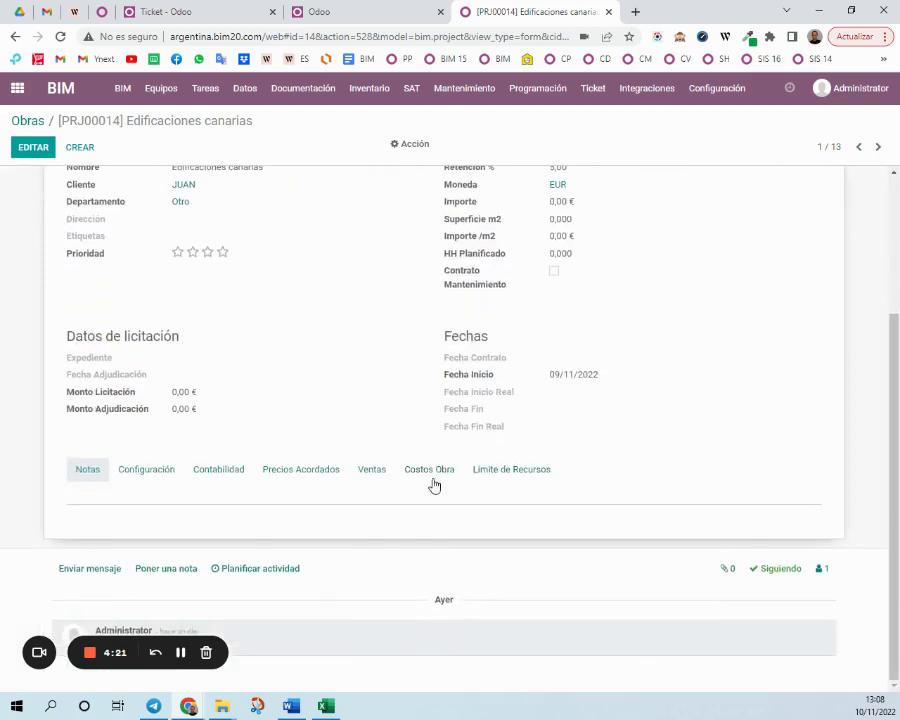
pyautogui.click(221, 478)
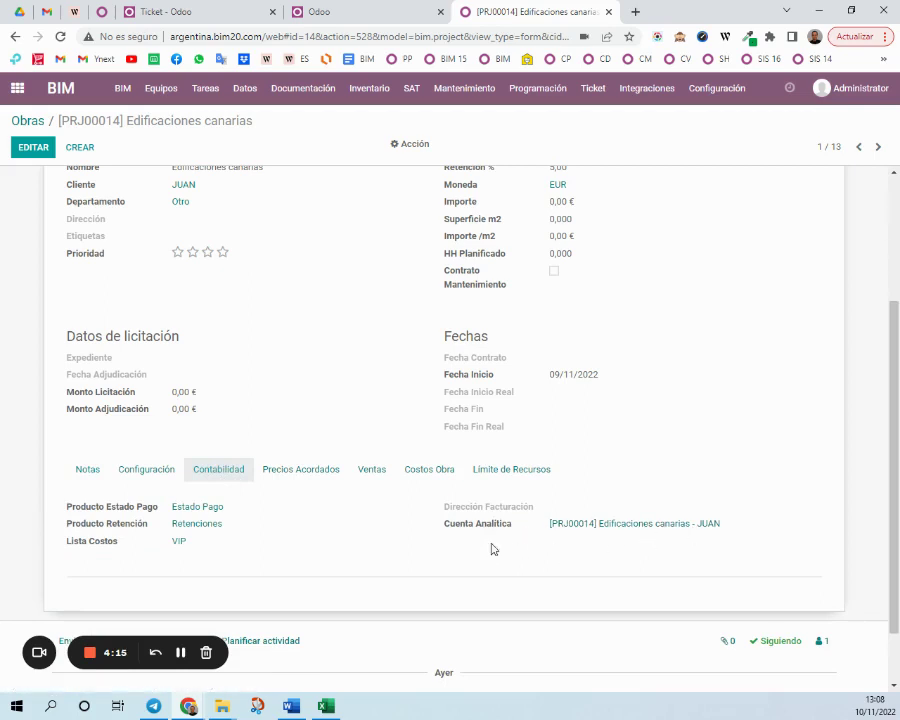
pyautogui.scroll(3, 460, 400)
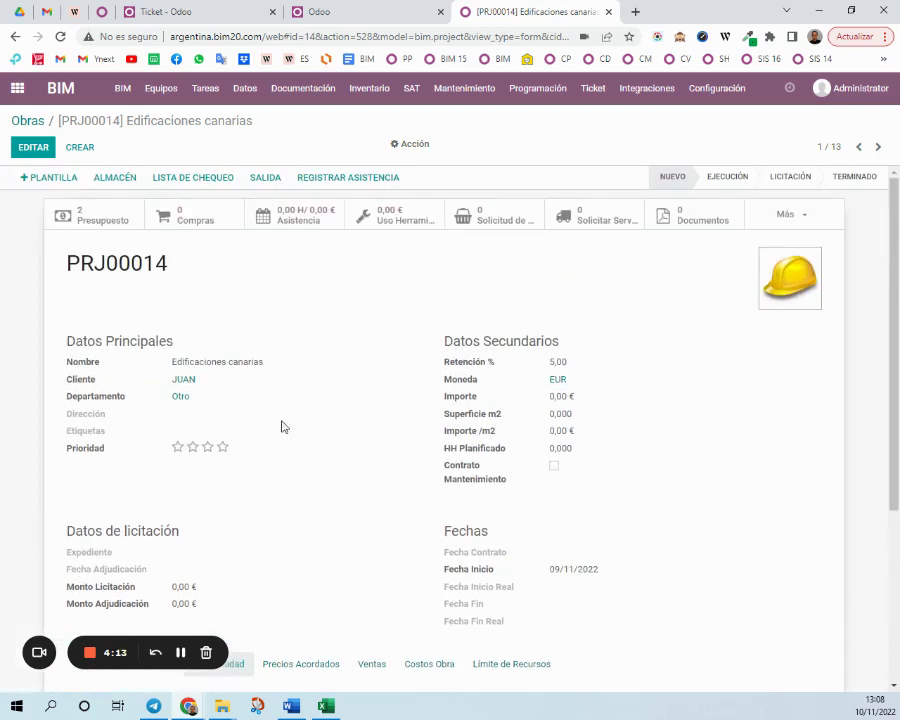
pyautogui.scroll(-3, 345, 420)
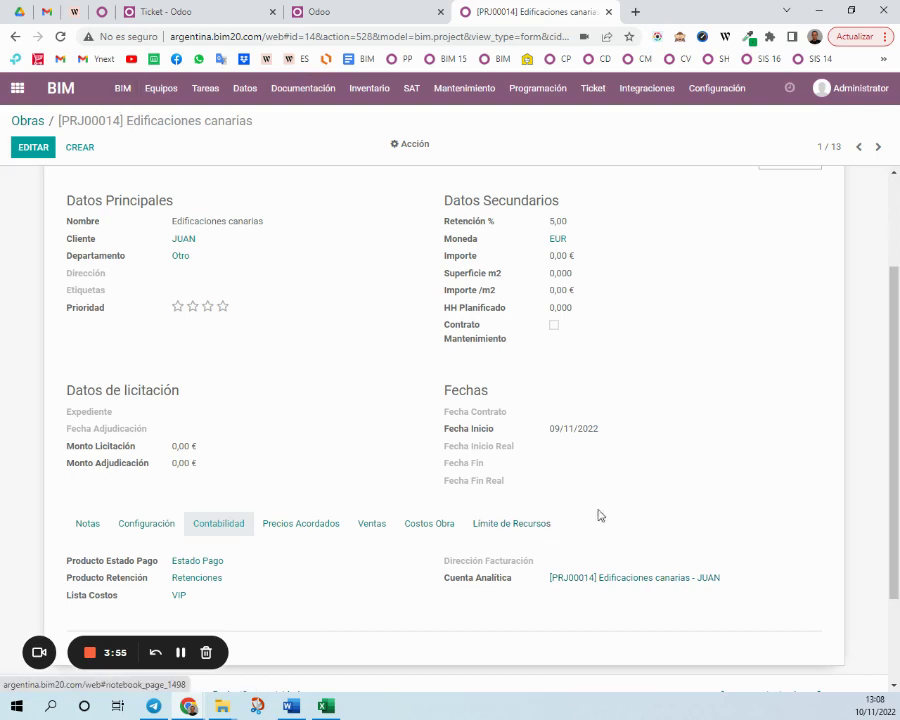
pyautogui.scroll(2, 583, 560)
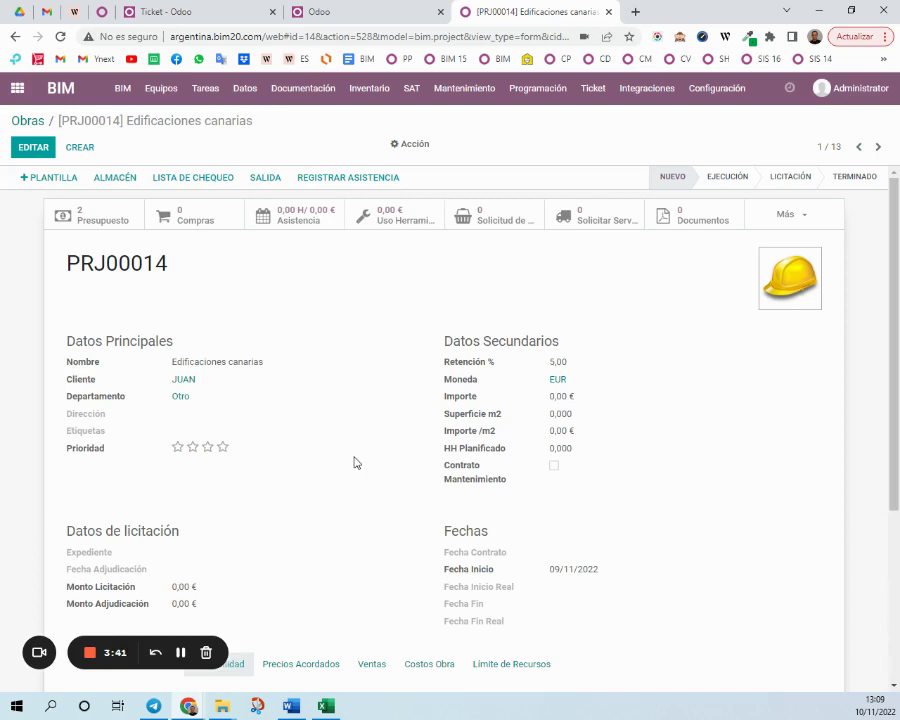
# Step: Open the project's work object B014, append "Apto 101" to its description and save it
pyautogui.click(777, 214)
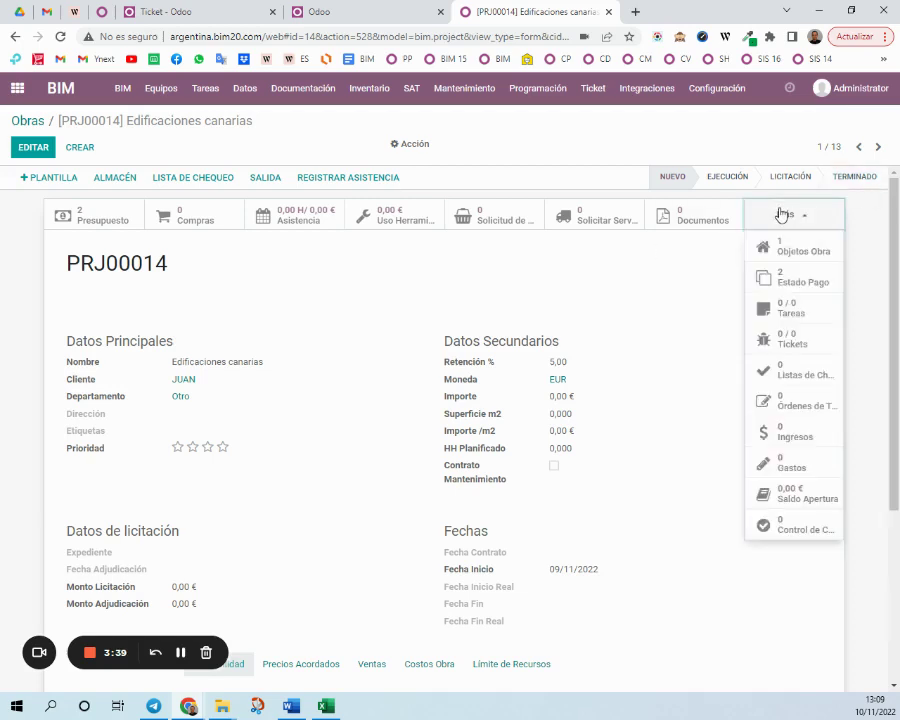
pyautogui.click(805, 256)
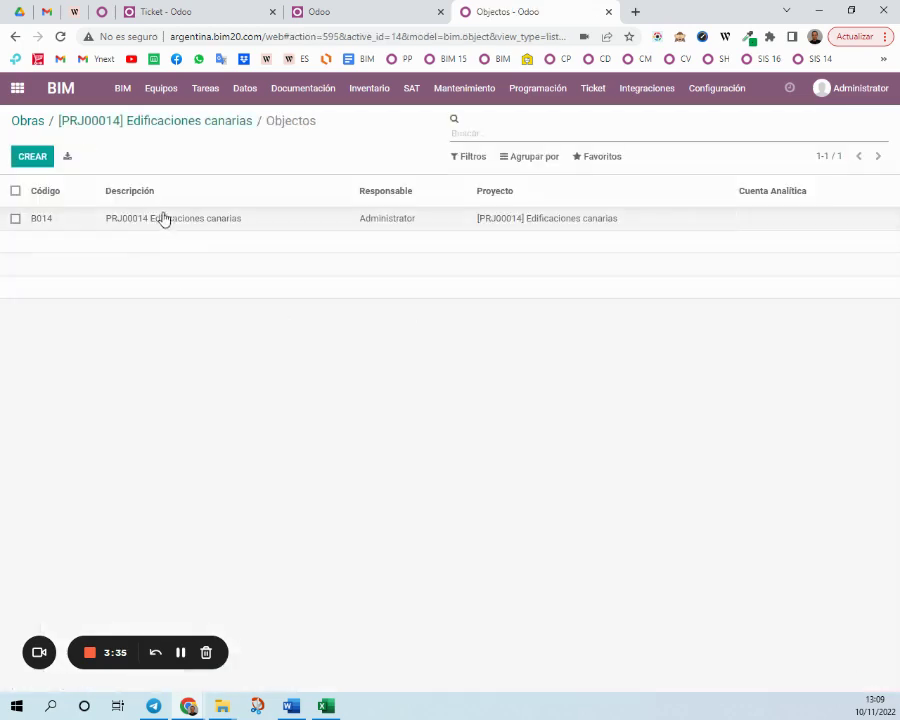
pyautogui.click(184, 226)
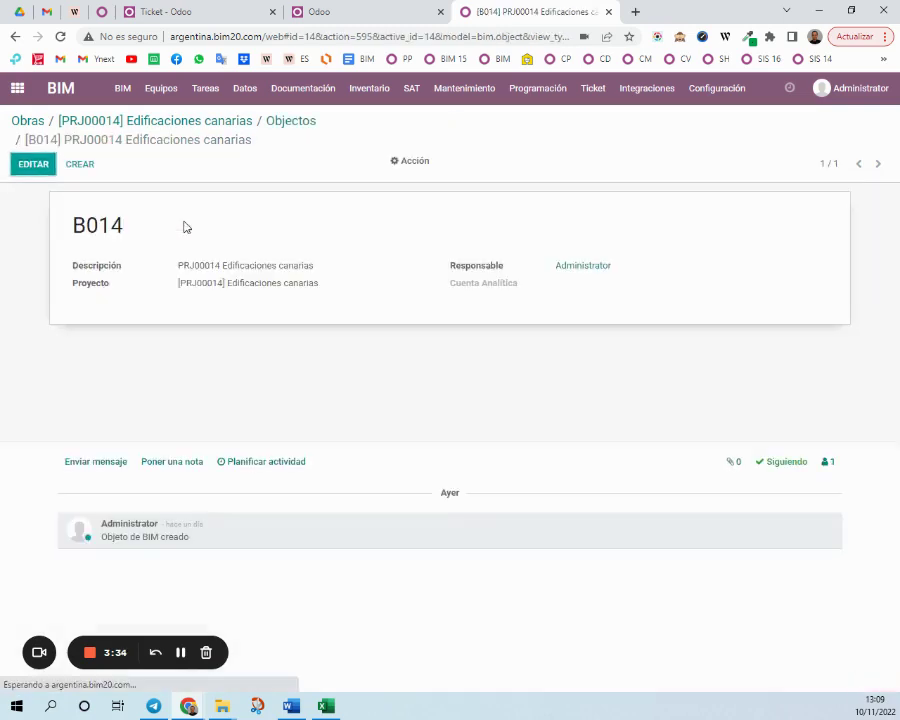
pyautogui.click(32, 163)
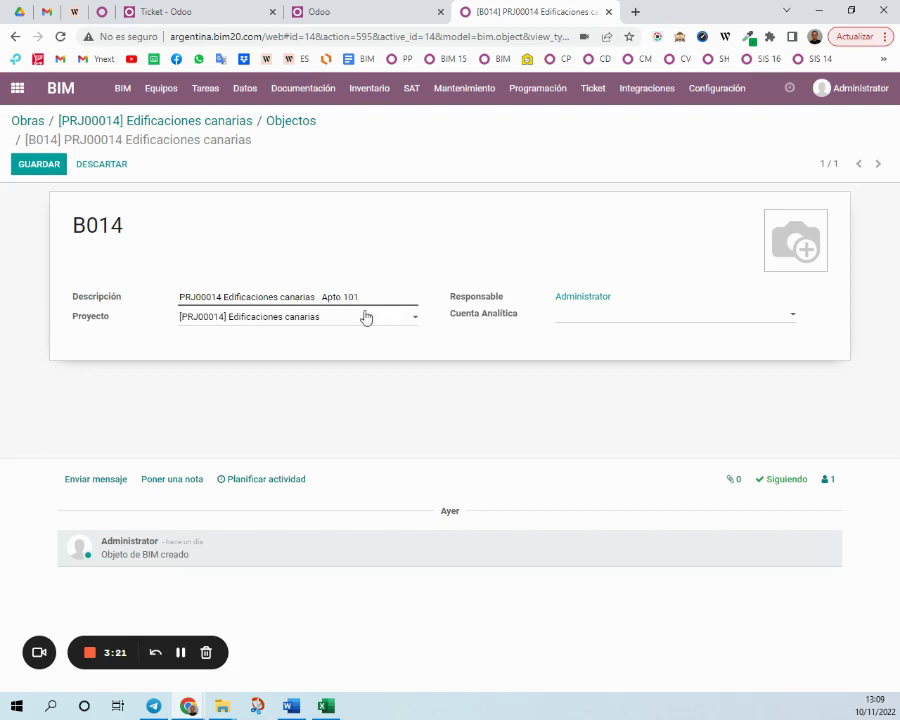
pyautogui.click(55, 169)
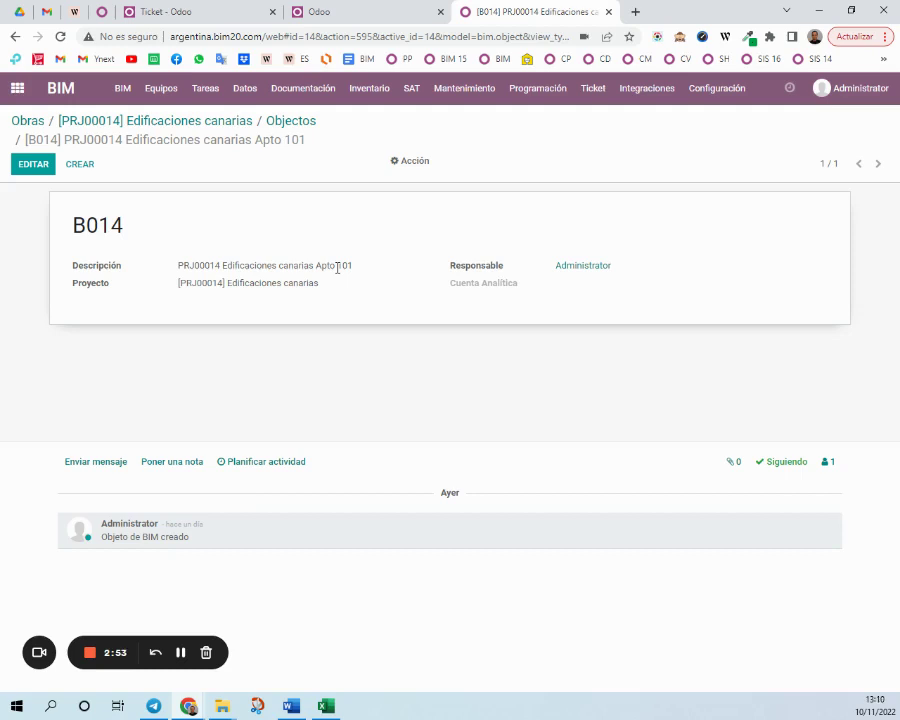
# Step: Assign the Edificaciones canarias Apto 101 analytic account to work object B014 and save the record
pyautogui.click(27, 165)
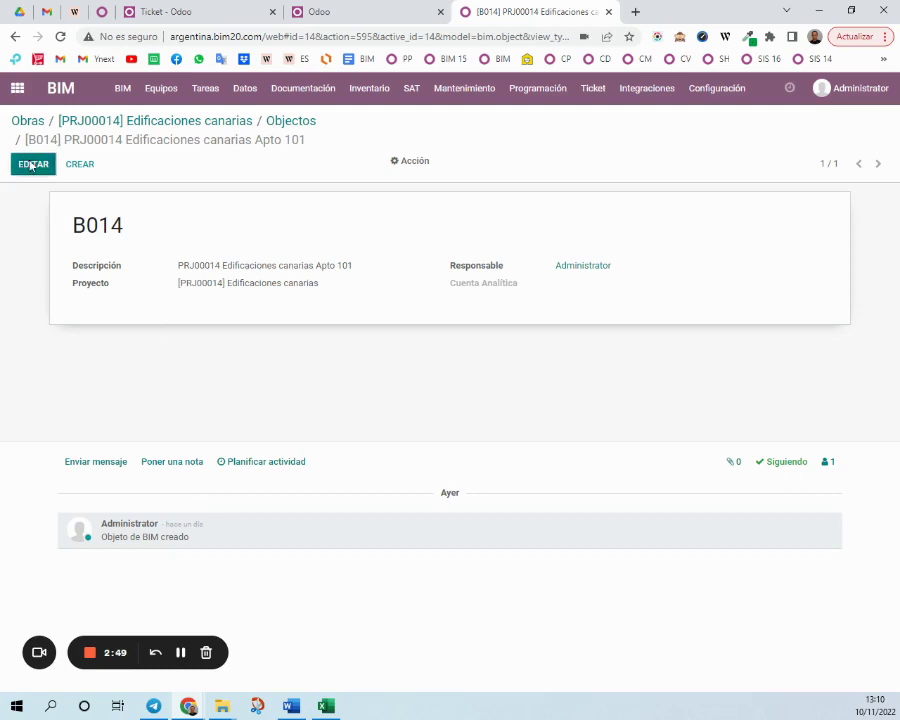
pyautogui.click(618, 321)
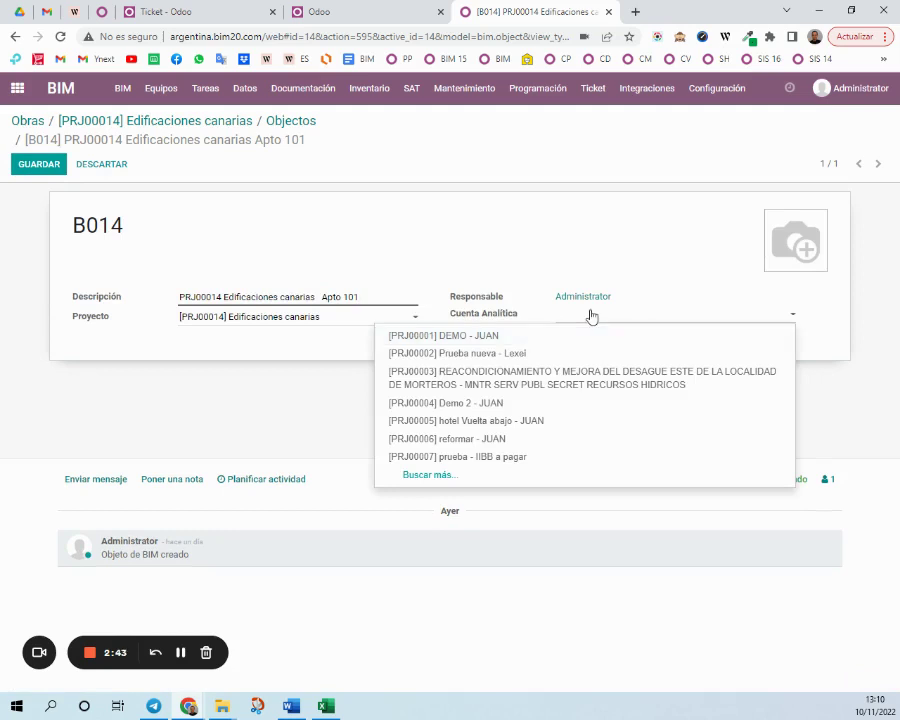
pyautogui.write('apt')
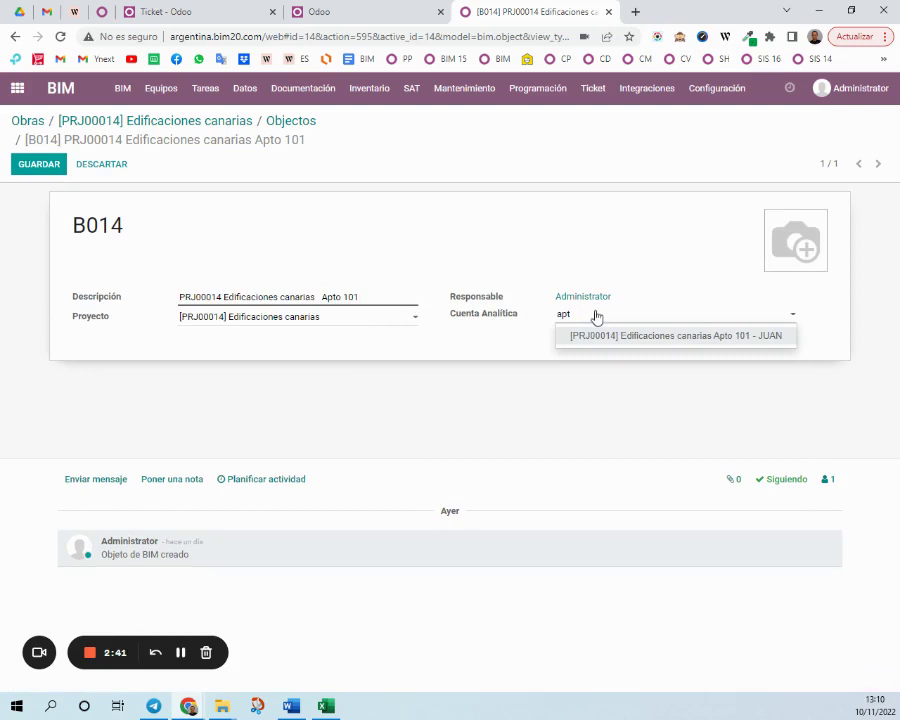
pyautogui.click(718, 339)
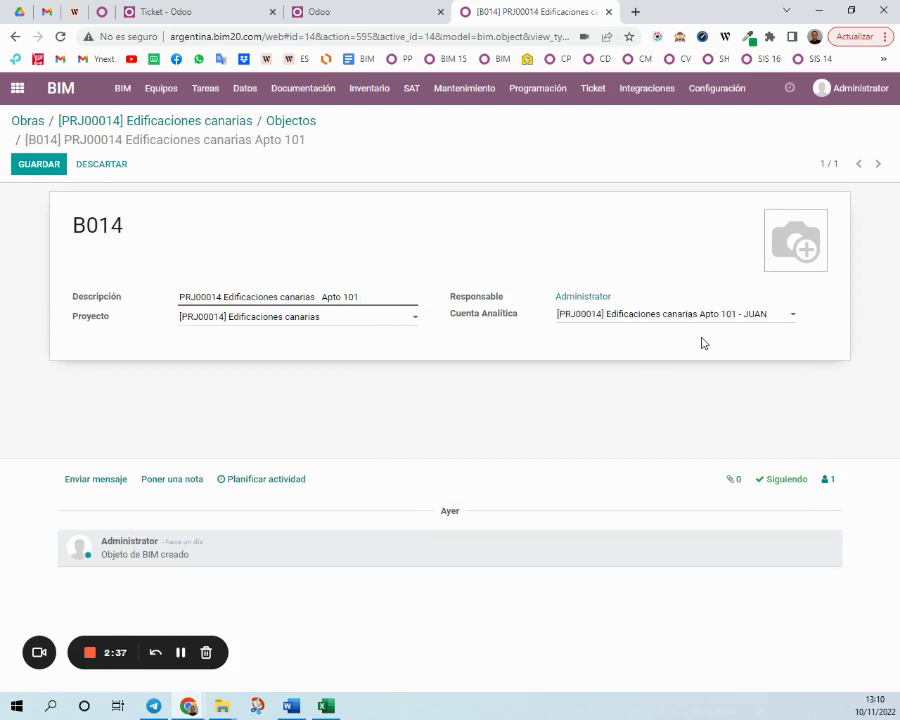
pyautogui.click(45, 167)
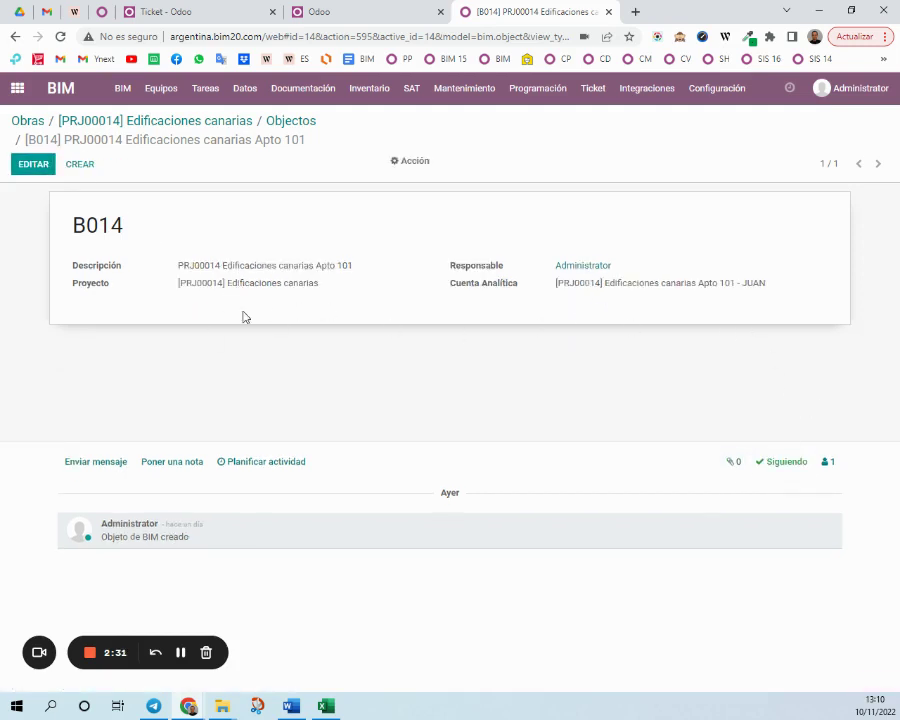
# Step: In the project's REFORMADOBANO budget, create a mass certification by chapters for the current stage and load its chapter lines
pyautogui.click(146, 120)
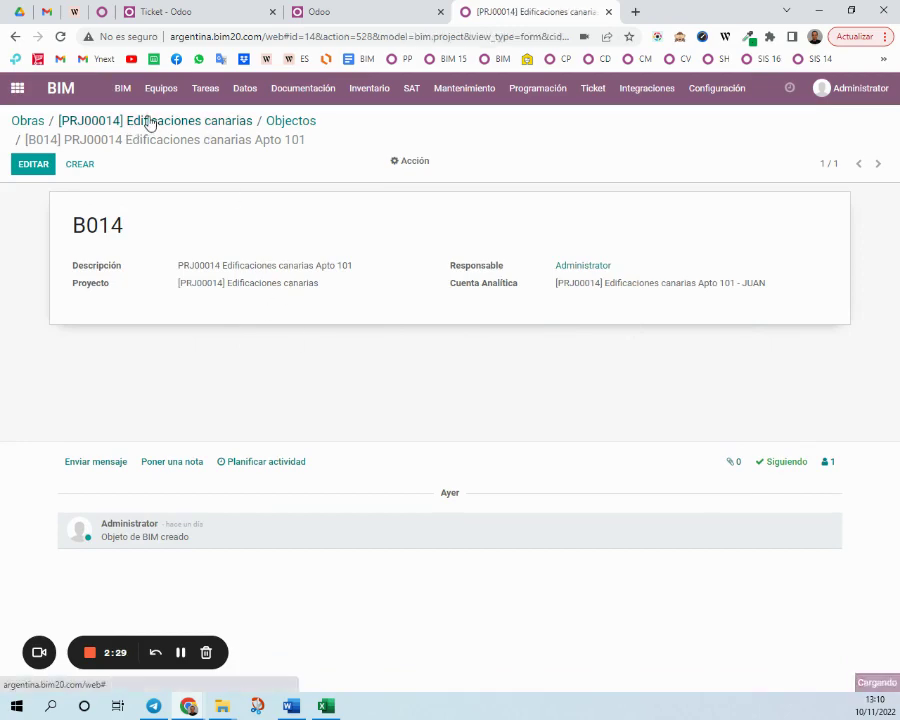
pyautogui.click(84, 217)
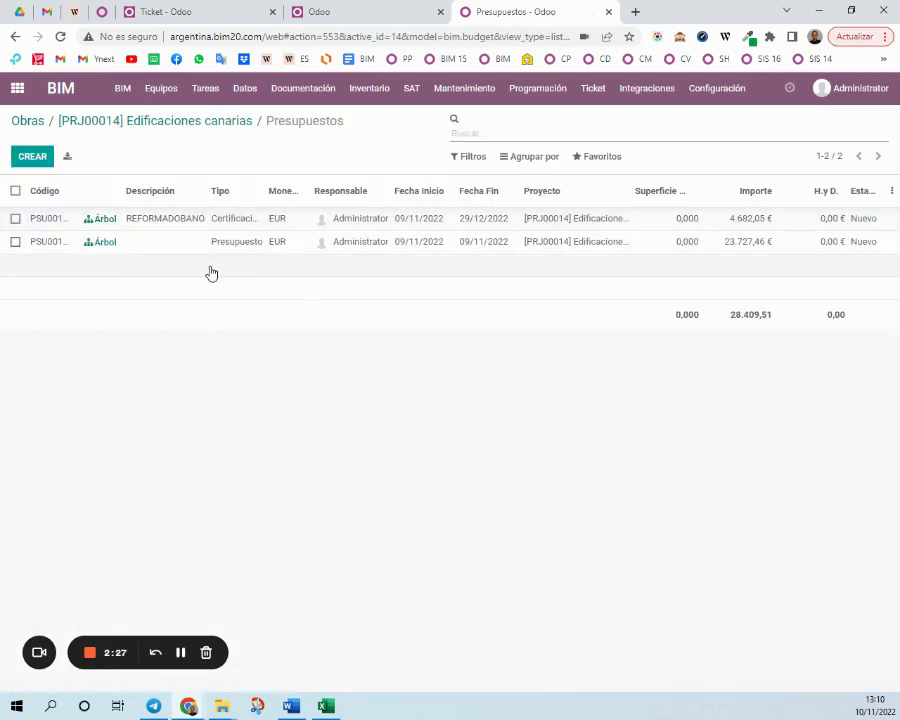
pyautogui.click(148, 228)
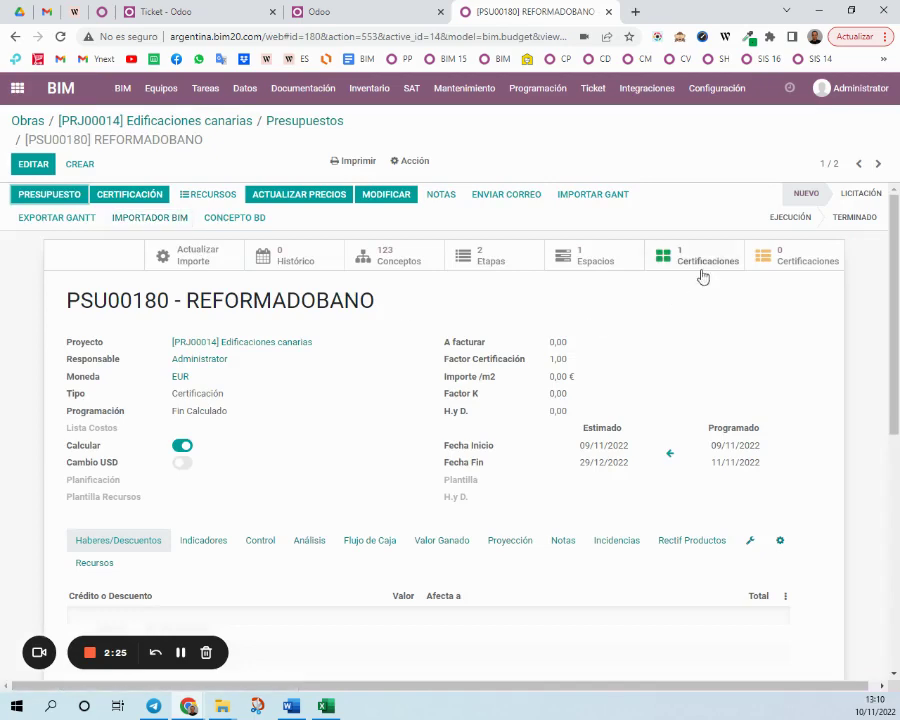
pyautogui.click(702, 263)
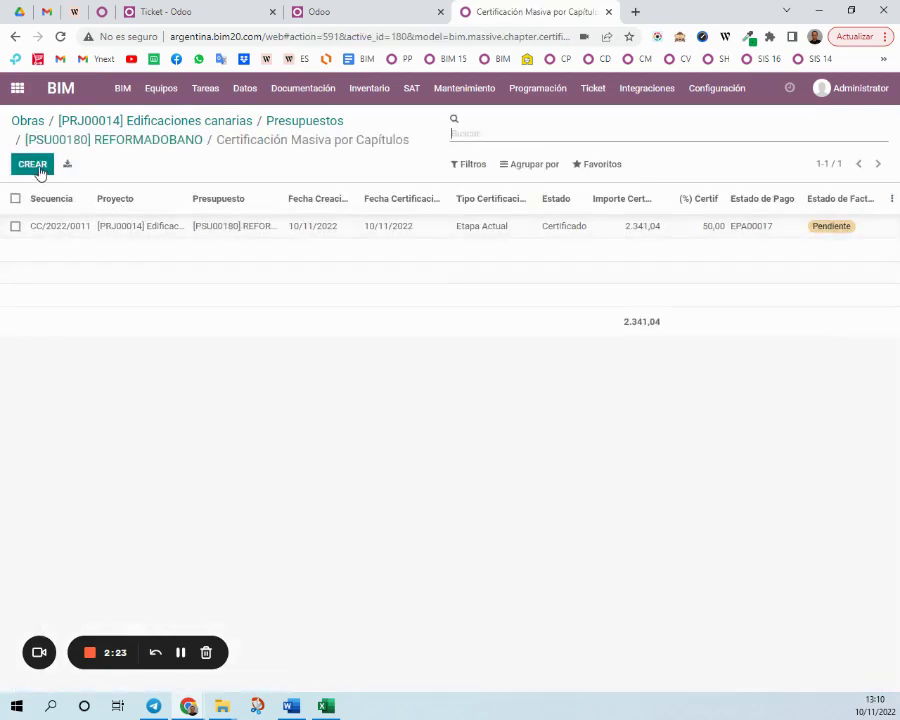
pyautogui.click(36, 164)
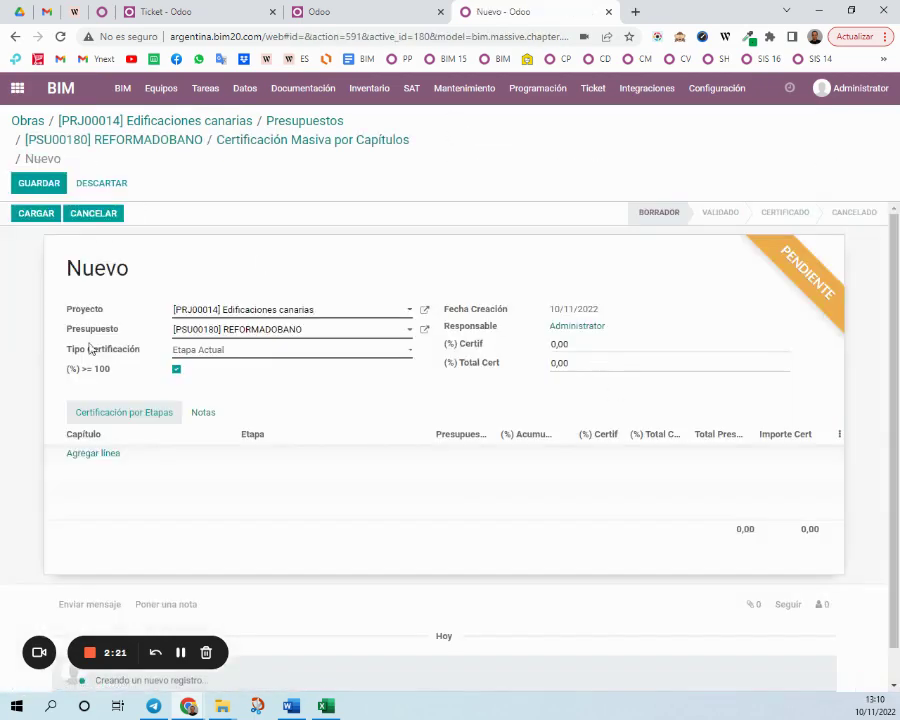
pyautogui.click(35, 215)
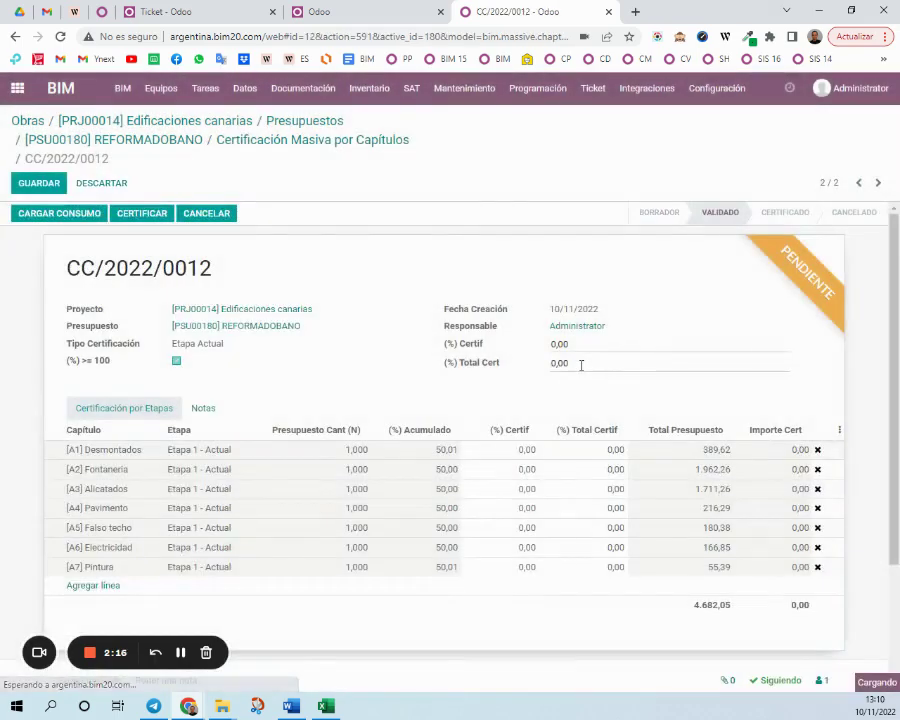
# Step: Try to set the certification's total certified percentage to 10
pyautogui.click(472, 366)
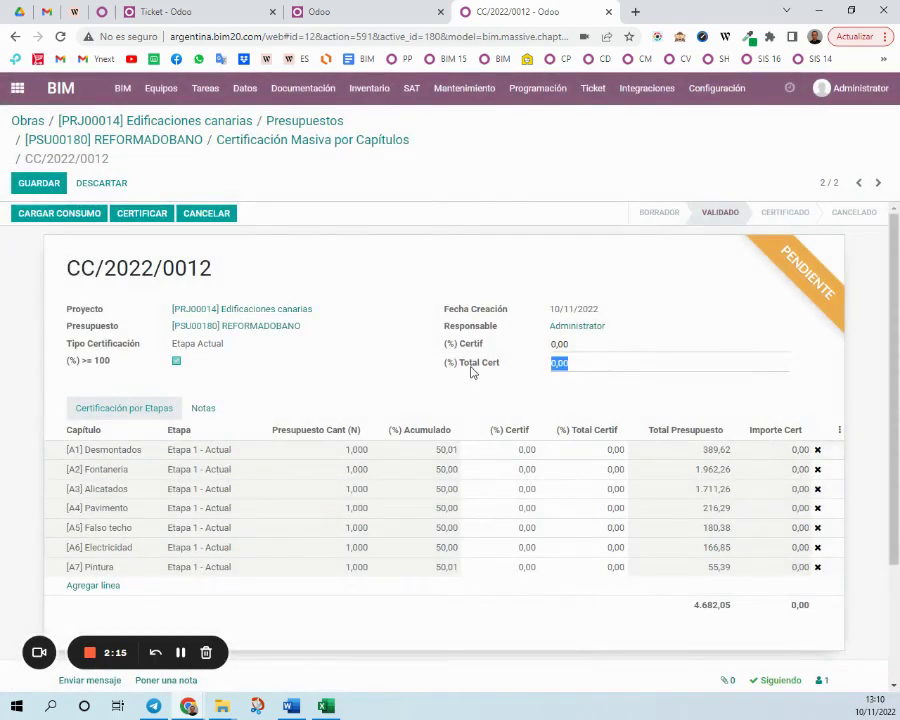
pyautogui.write('10')
pyautogui.click(424, 280)
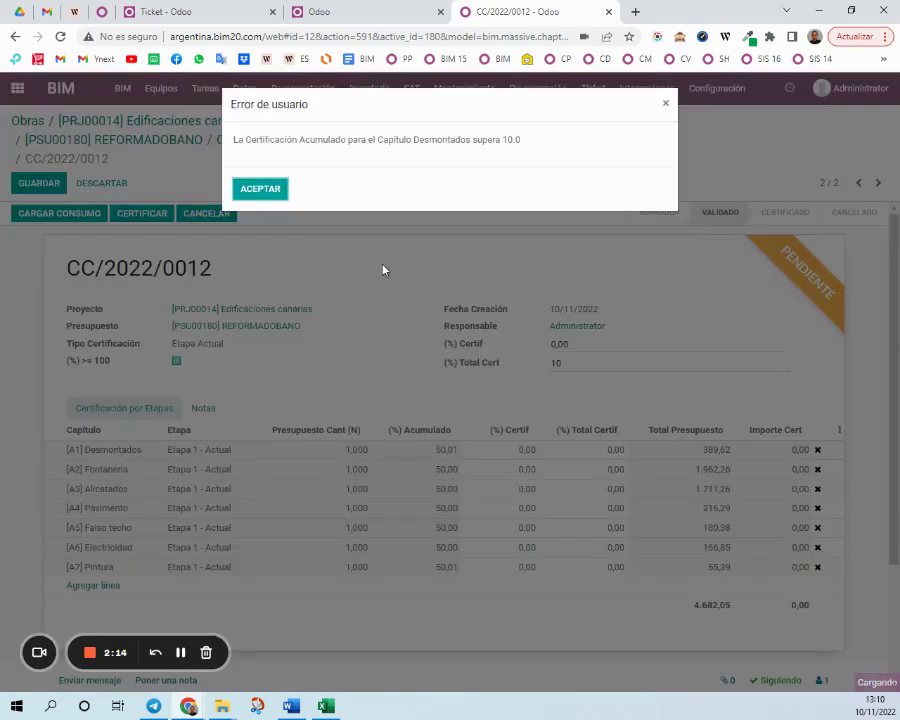
pyautogui.click(257, 199)
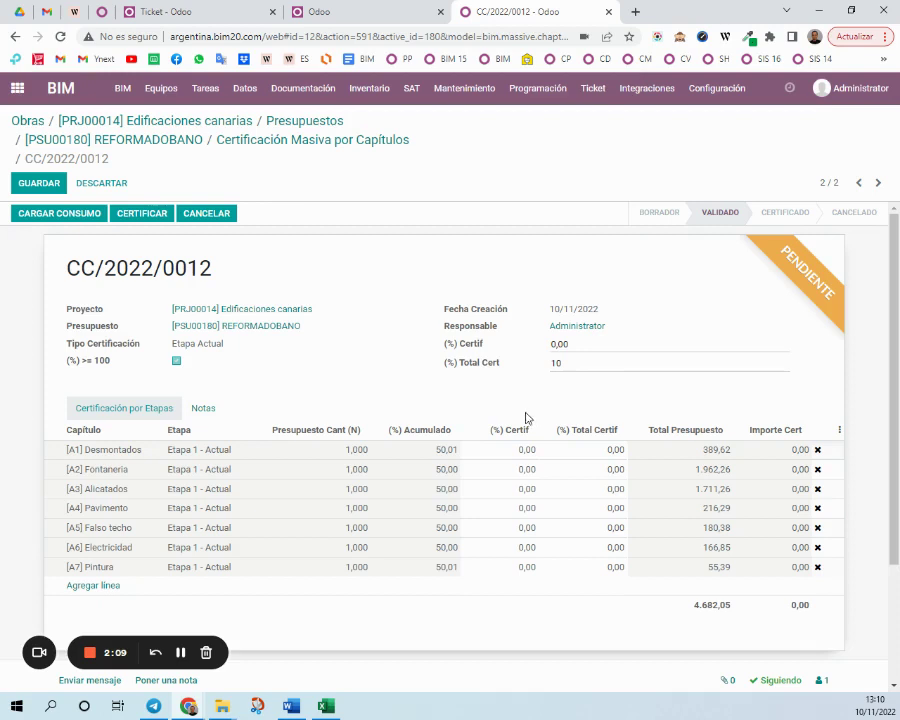
# Step: Set the certification's total certified percentage to 60 for all chapters and save it
pyautogui.click(573, 363)
pyautogui.moveTo(577, 366); pyautogui.dragTo(512, 372)
pyautogui.write('60')
pyautogui.click(366, 360)
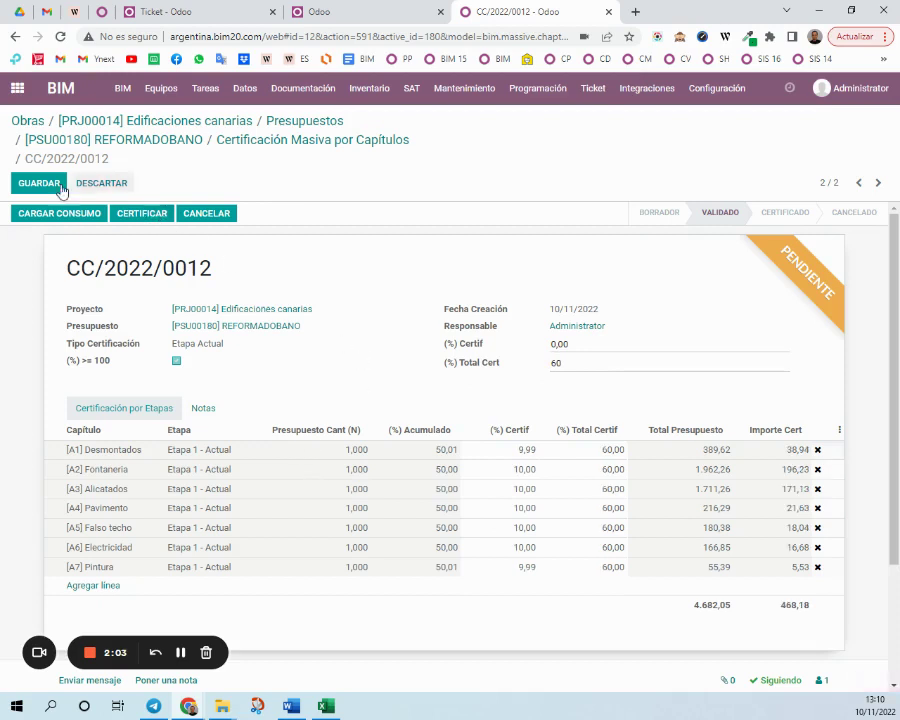
pyautogui.click(47, 186)
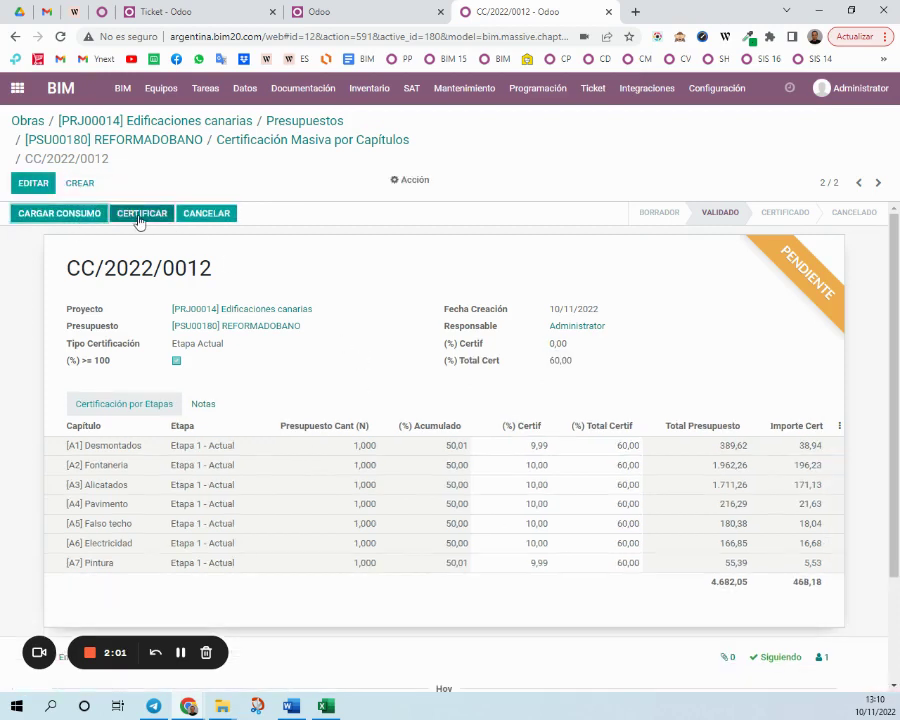
# Step: Certify the saved chapter certification and update the amount of the REFORMADOBANO budget
pyautogui.click(139, 214)
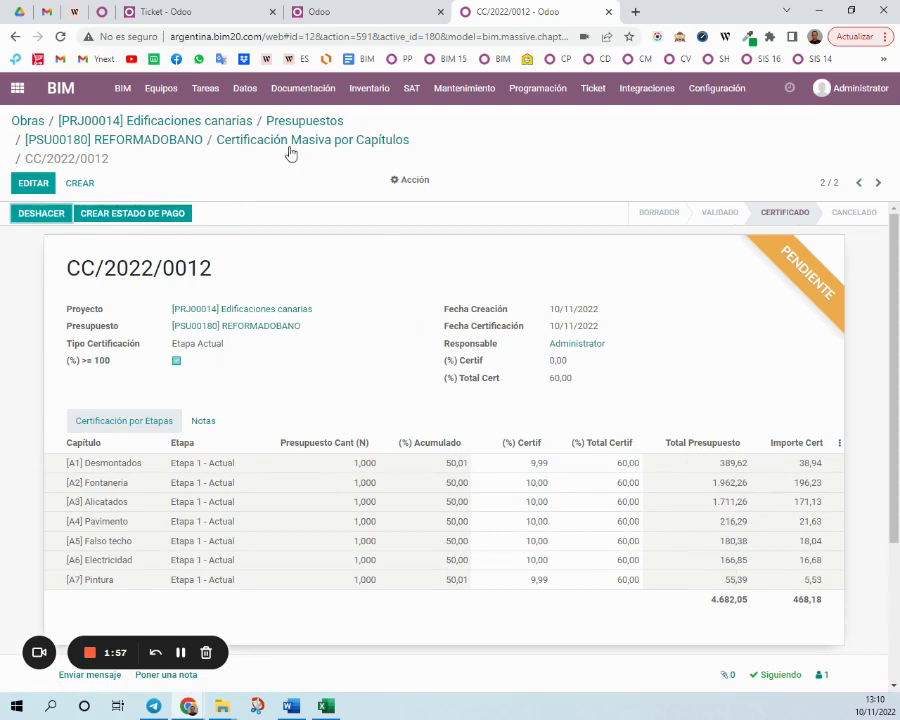
pyautogui.click(187, 139)
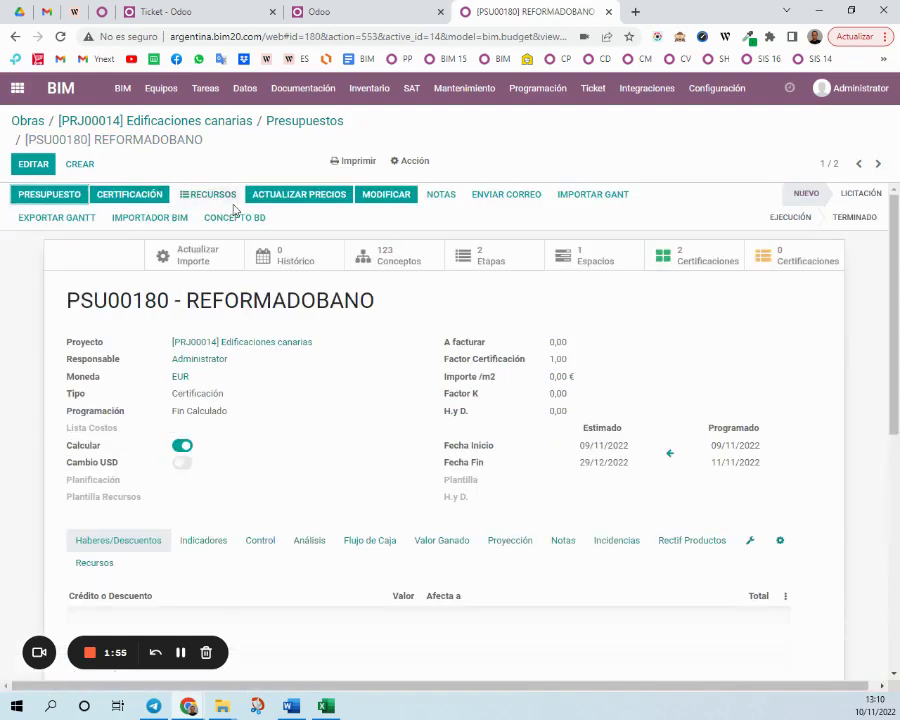
pyautogui.click(211, 260)
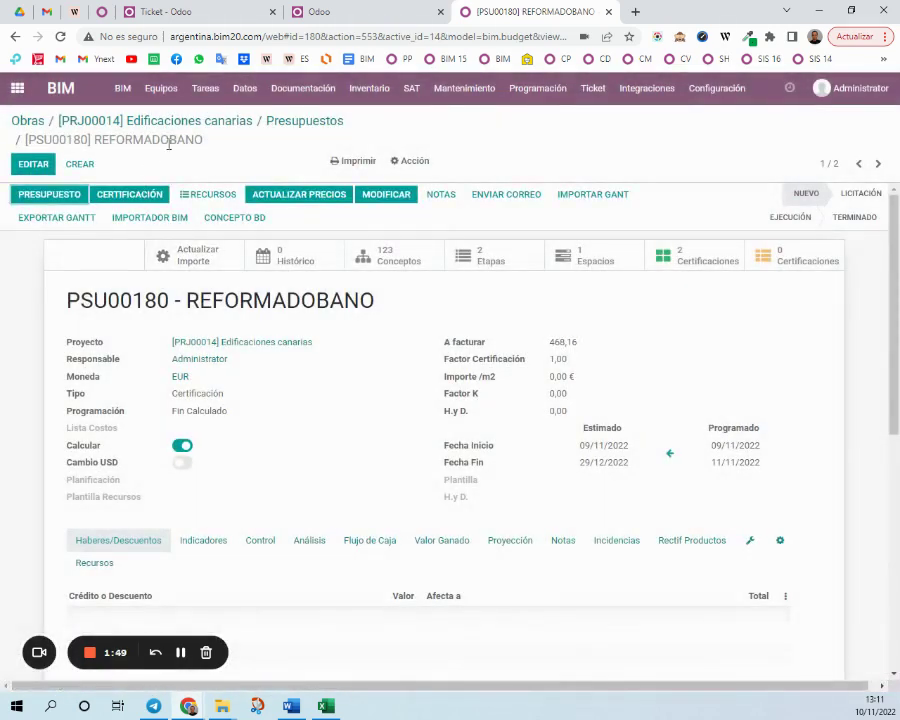
# Step: In the Edificaciones canarias project, create and save a payment status for the object Apto 101
pyautogui.click(224, 120)
pyautogui.click(783, 216)
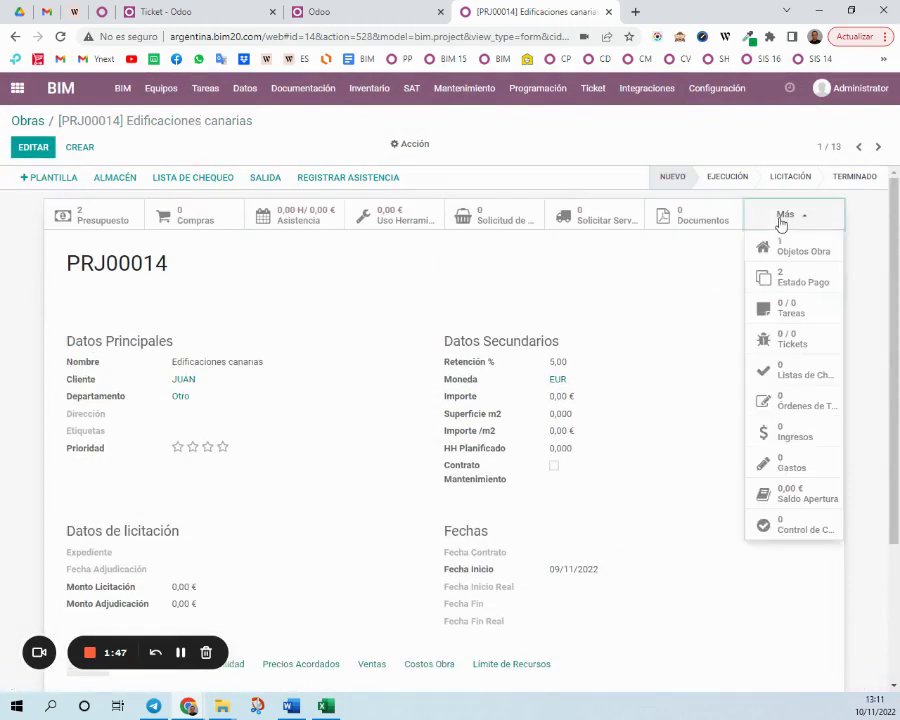
pyautogui.click(781, 281)
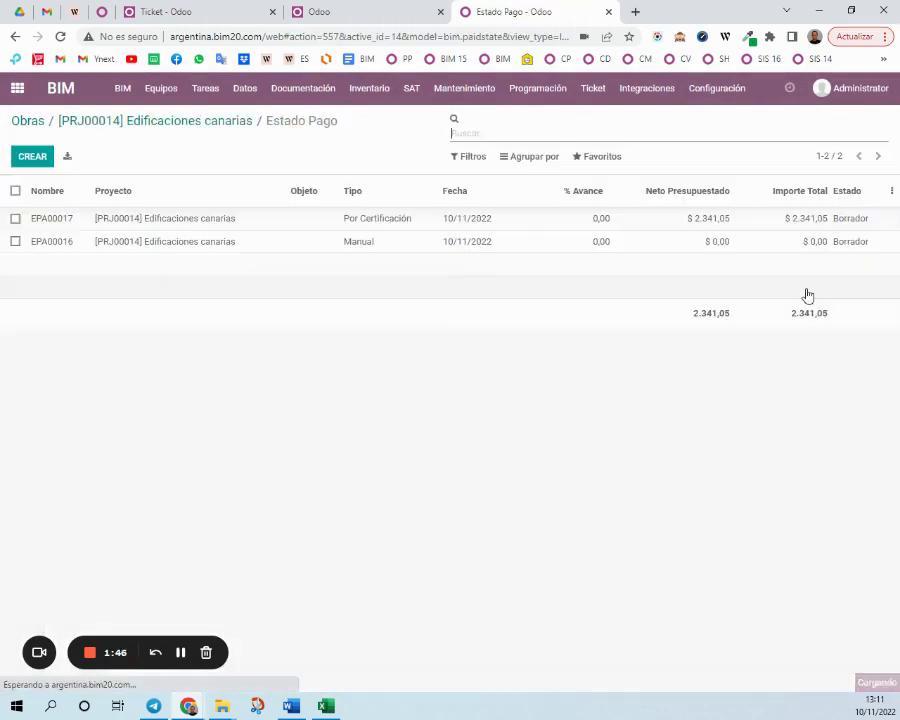
pyautogui.click(32, 157)
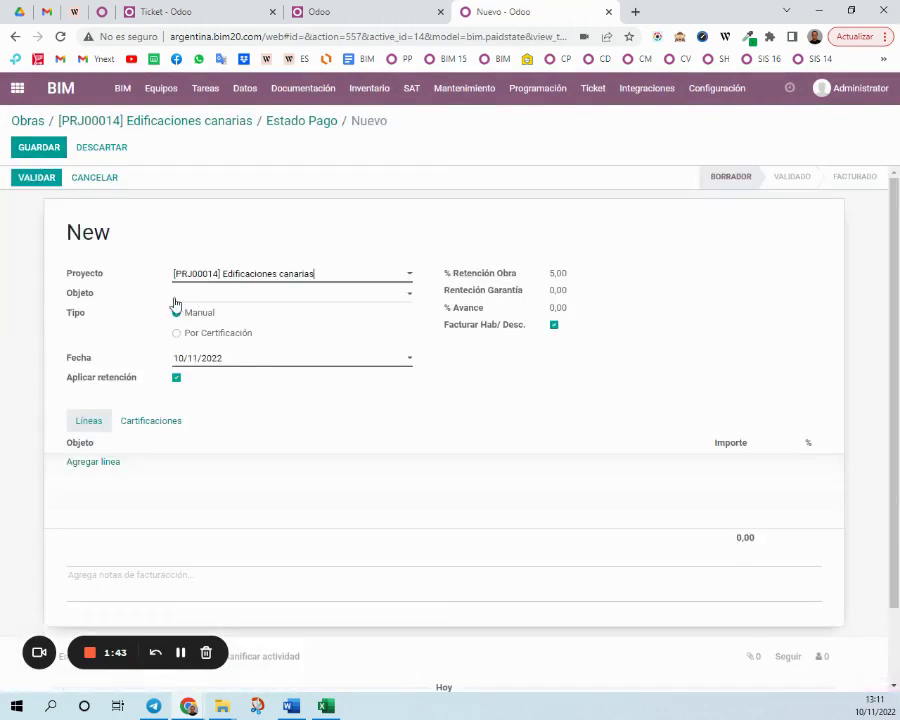
pyautogui.click(237, 294)
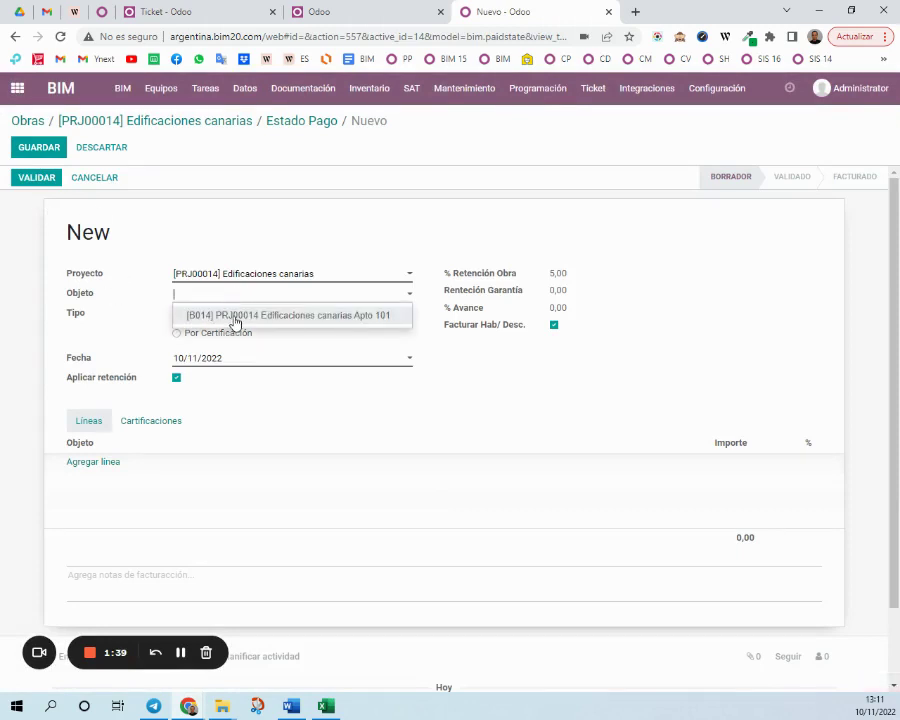
pyautogui.click(237, 318)
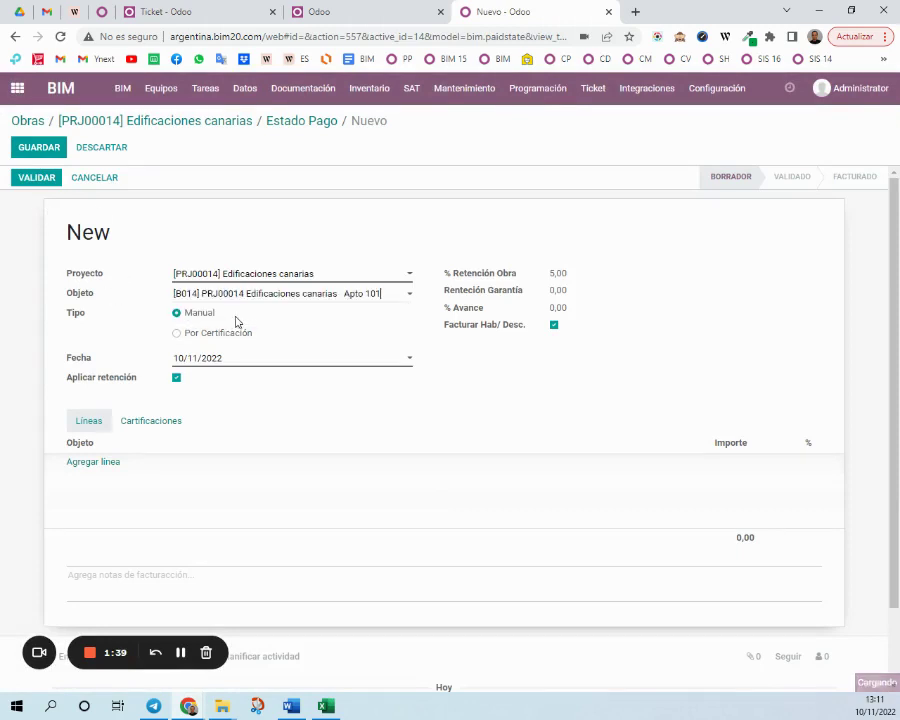
pyautogui.click(48, 149)
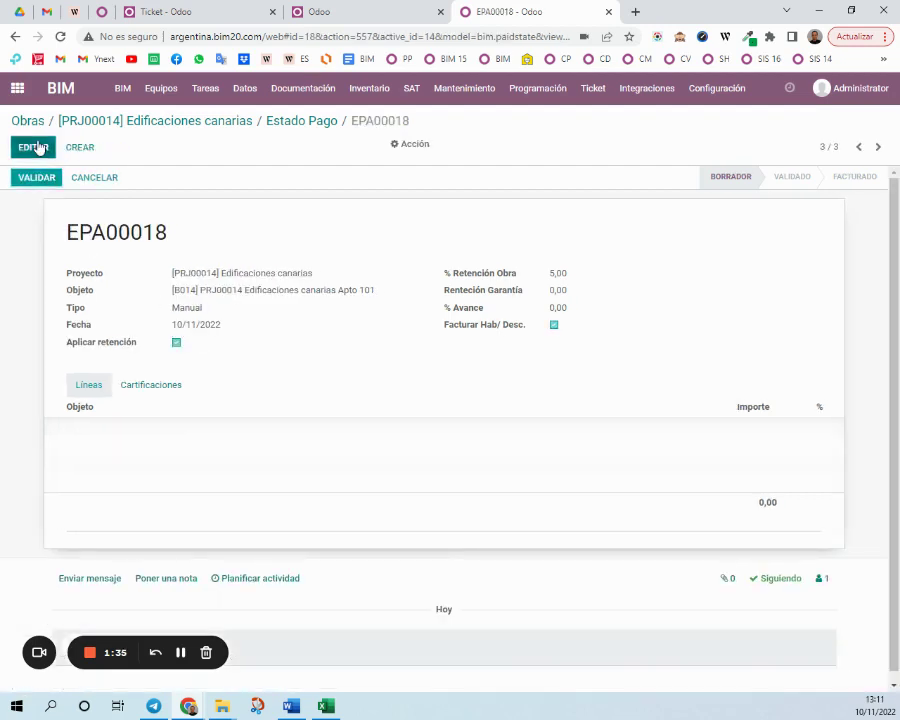
# Step: Change the payment status type to Por Certificación and load the amount of the REFORMADOBANO budget as a line
pyautogui.click(37, 148)
pyautogui.click(178, 333)
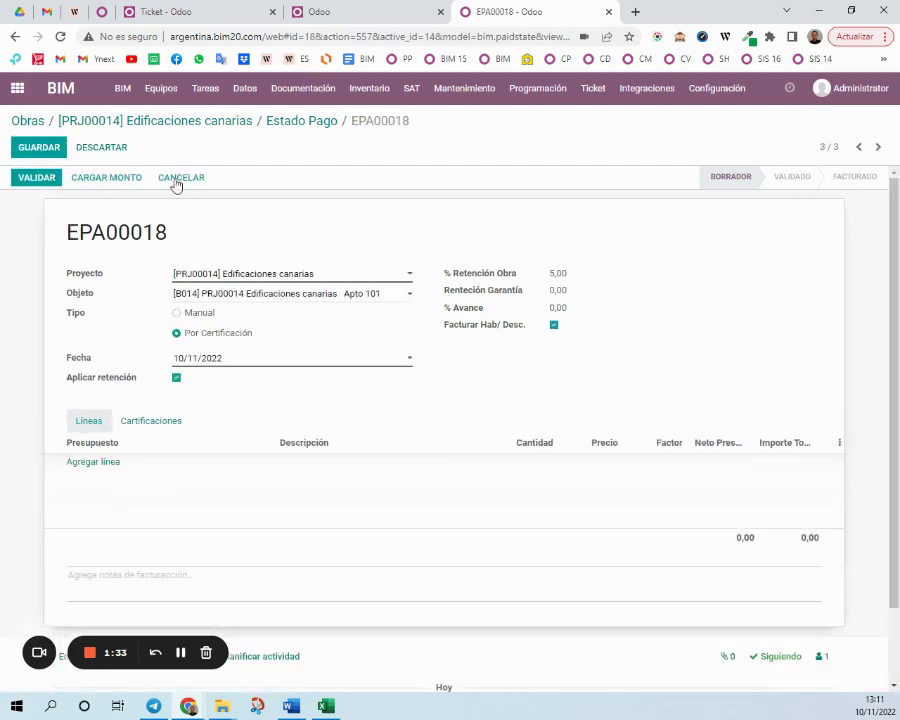
pyautogui.click(130, 180)
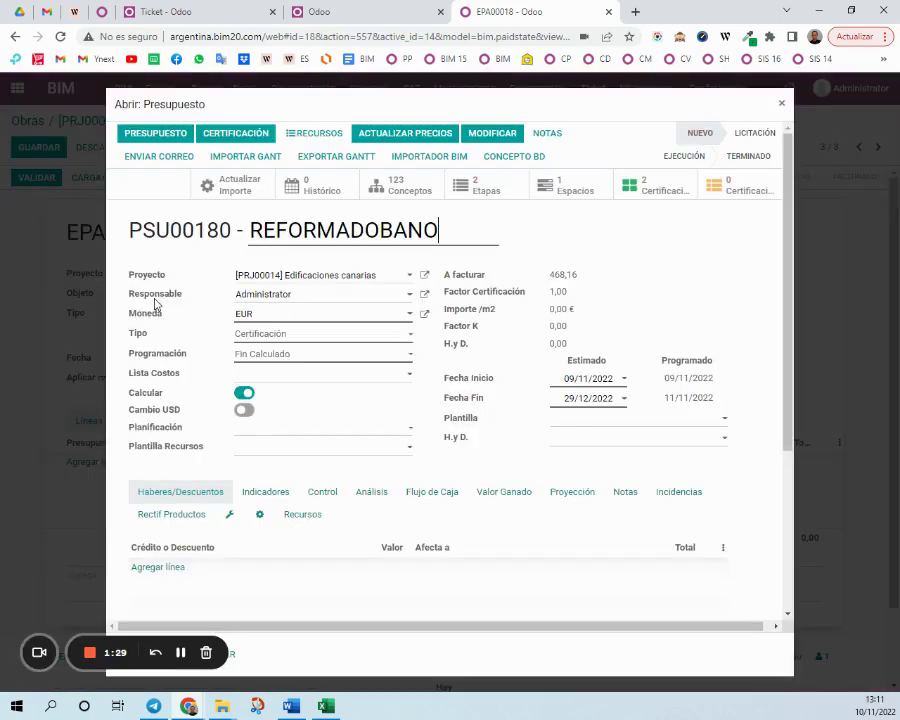
pyautogui.click(781, 103)
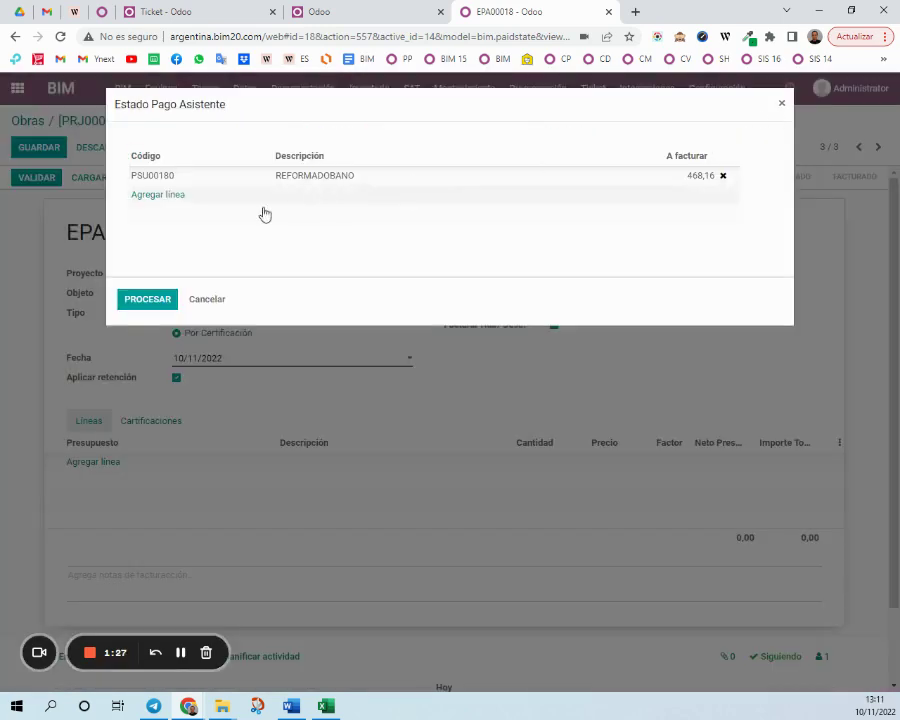
pyautogui.click(365, 185)
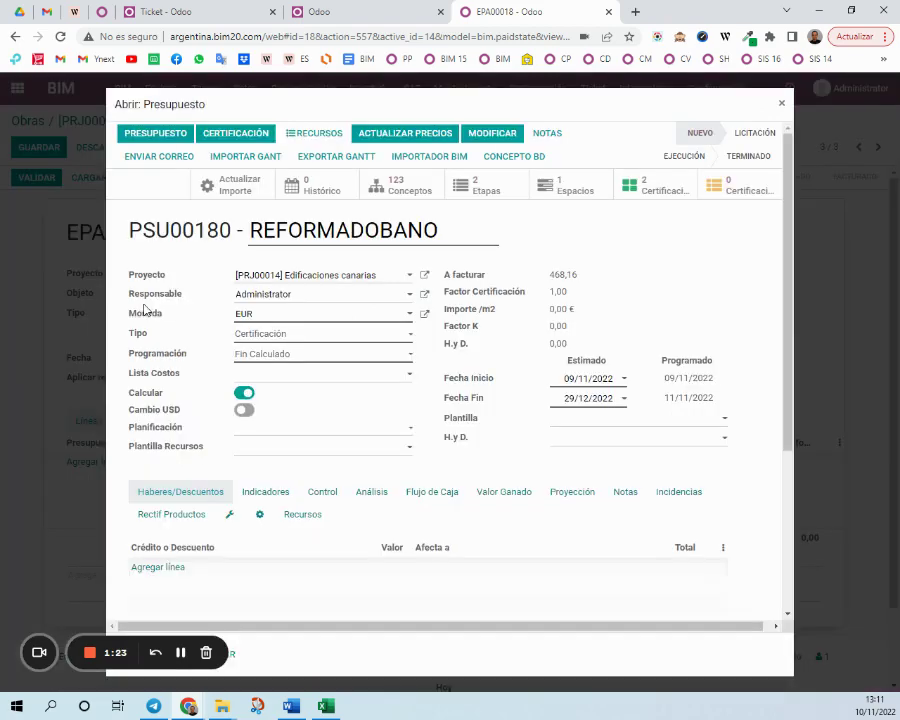
pyautogui.click(781, 105)
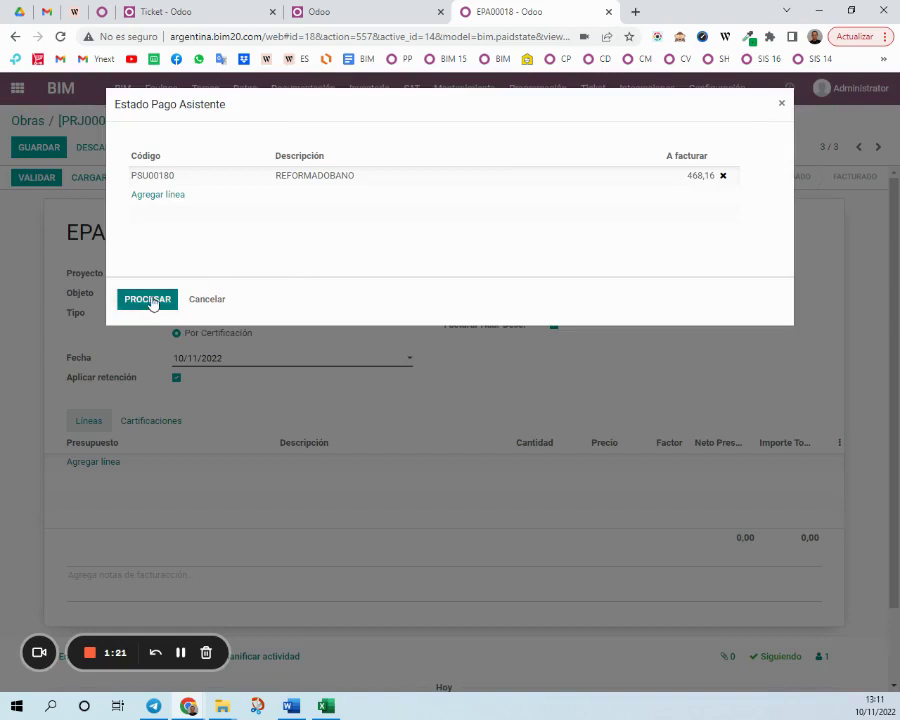
pyautogui.click(152, 301)
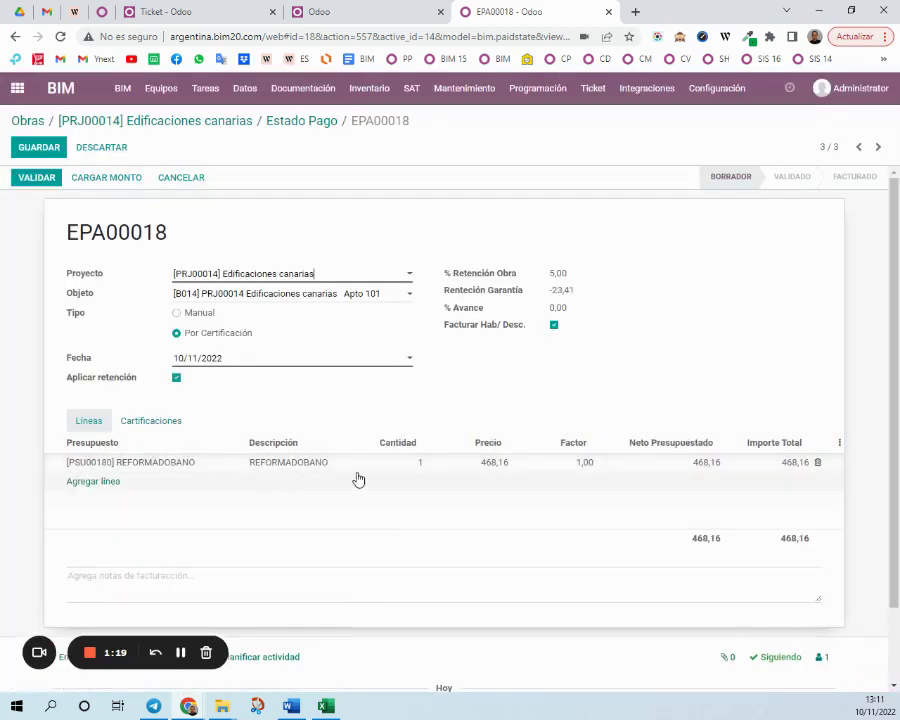
# Step: Validate the Apto 101 payment status and generate its customer invoice, widening the Cuenta analítica column to read the account in full
pyautogui.click(839, 446)
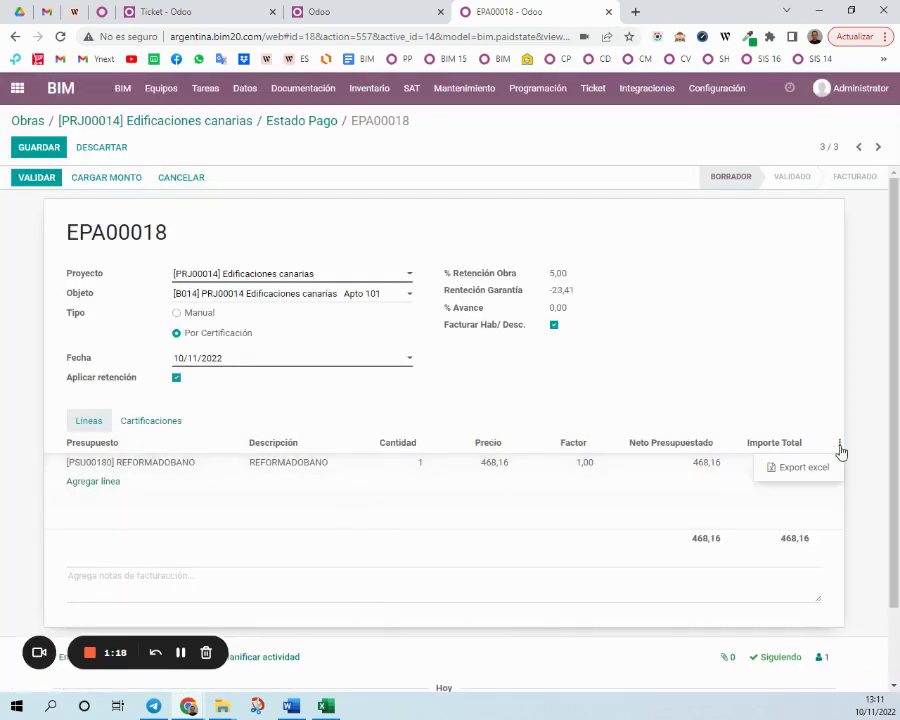
pyautogui.click(757, 409)
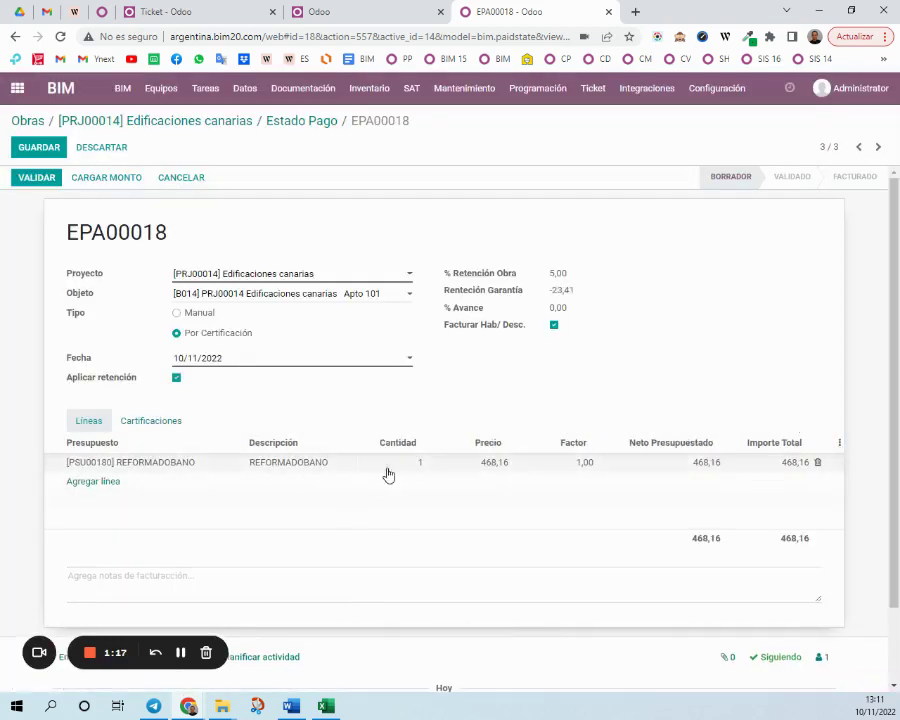
pyautogui.click(44, 155)
pyautogui.click(40, 185)
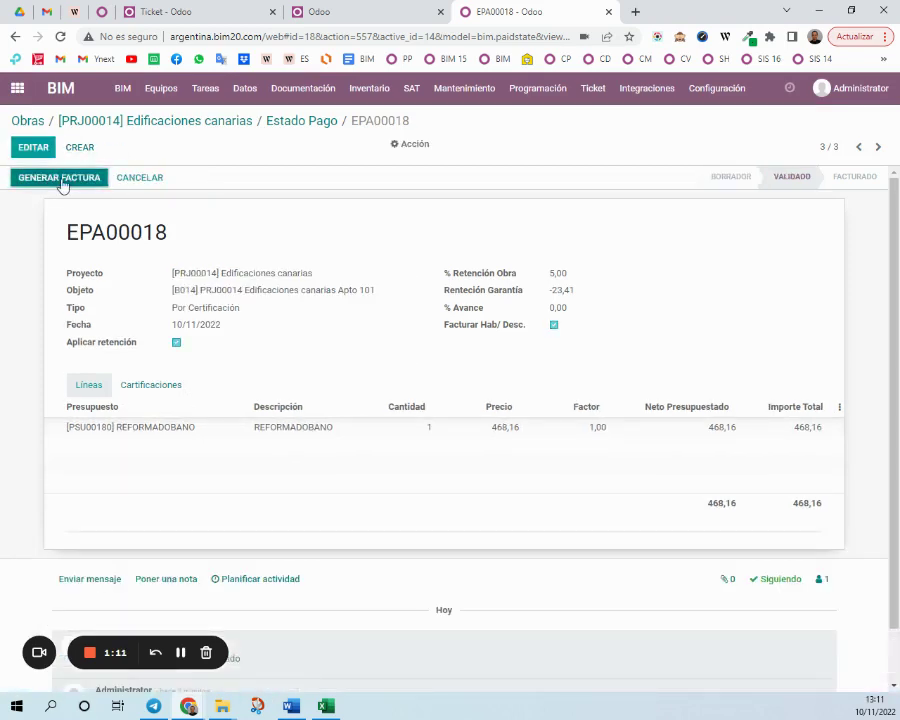
pyautogui.click(14, 182)
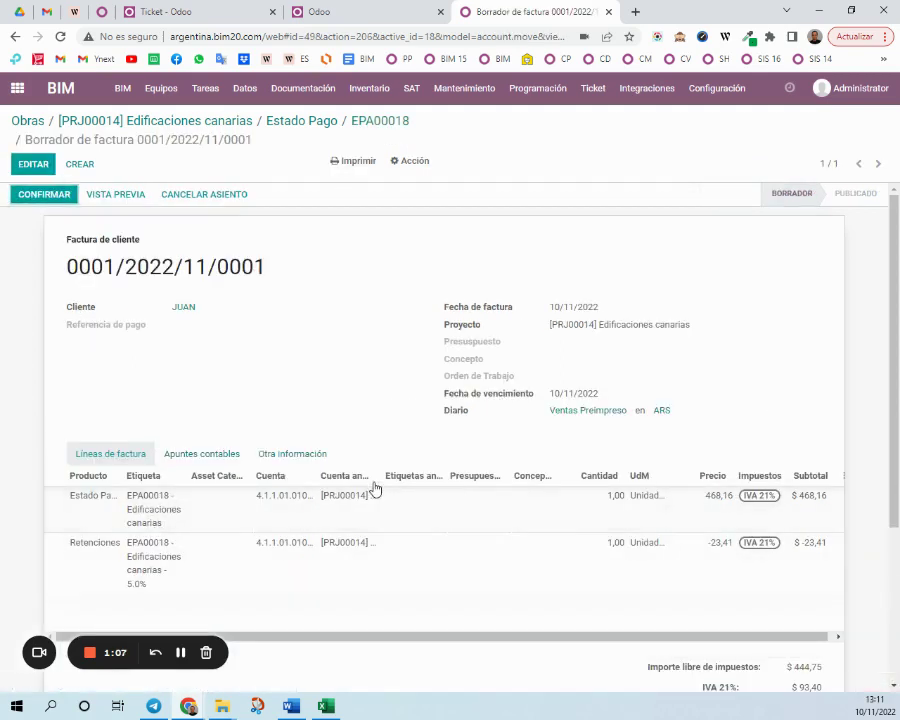
pyautogui.moveTo(380, 476); pyautogui.dragTo(600, 494)
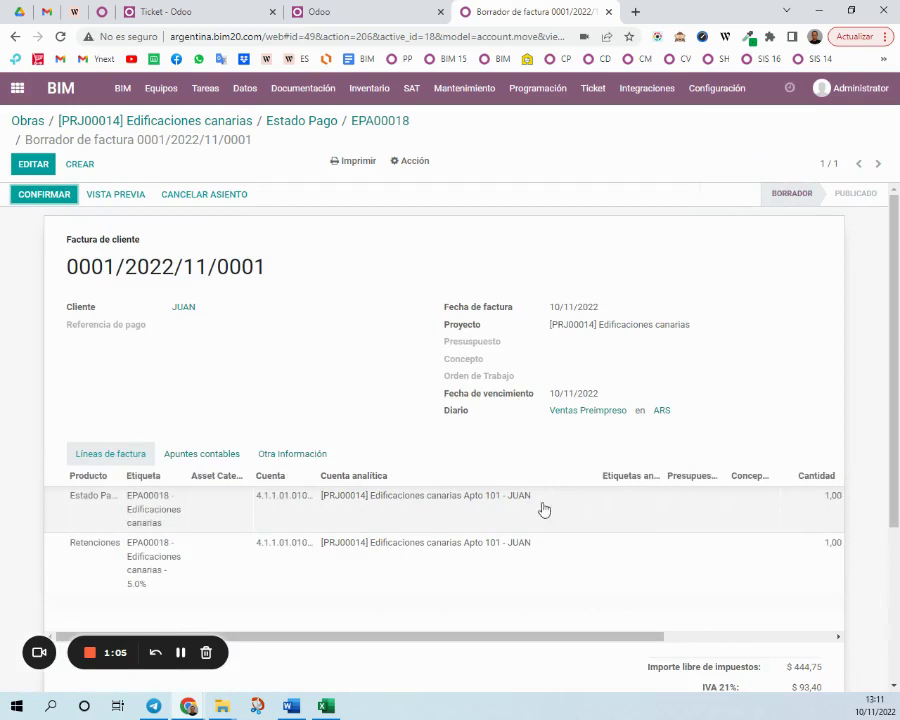
# Step: Cancel the draft invoice entry and the Apto 101 payment status it came from
pyautogui.click(196, 200)
pyautogui.click(370, 122)
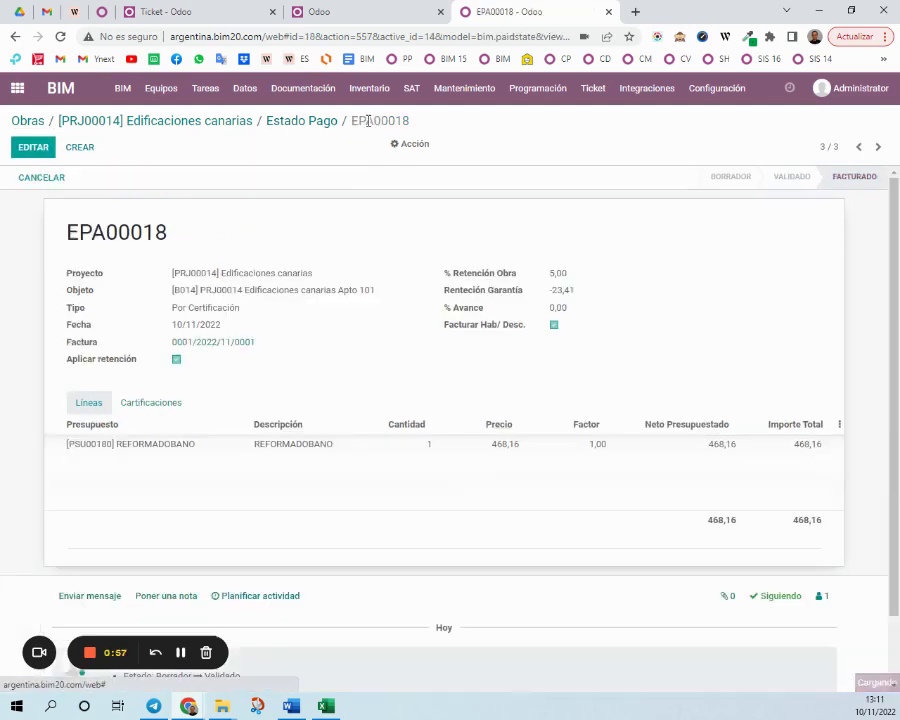
pyautogui.click(52, 178)
pyautogui.click(258, 182)
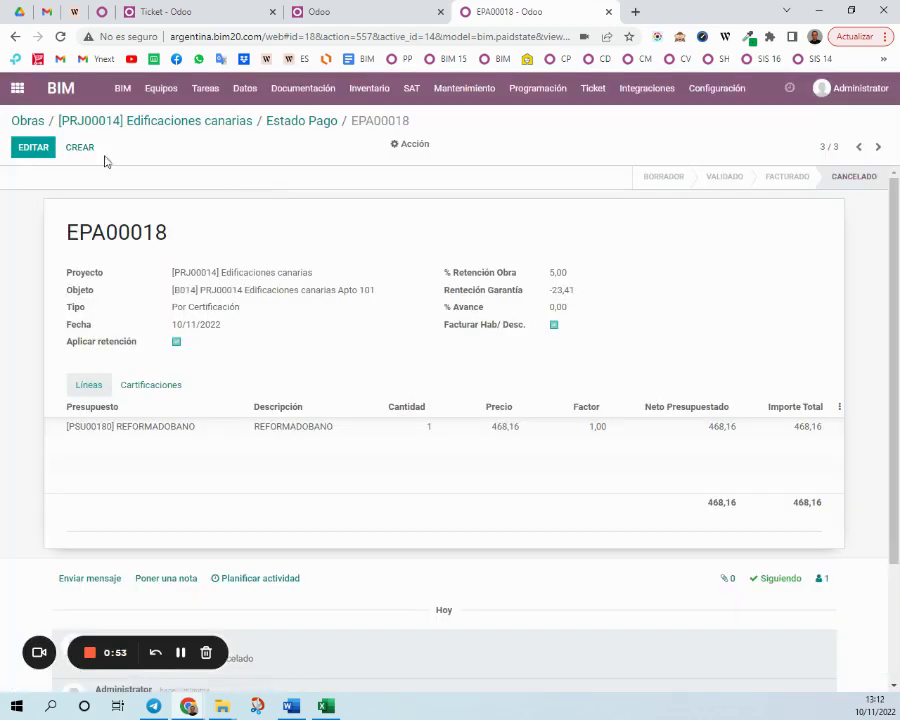
# Step: Create another payment status of type Por Certificación without an object and load the REFORMADOBANO budget amount
pyautogui.click(81, 150)
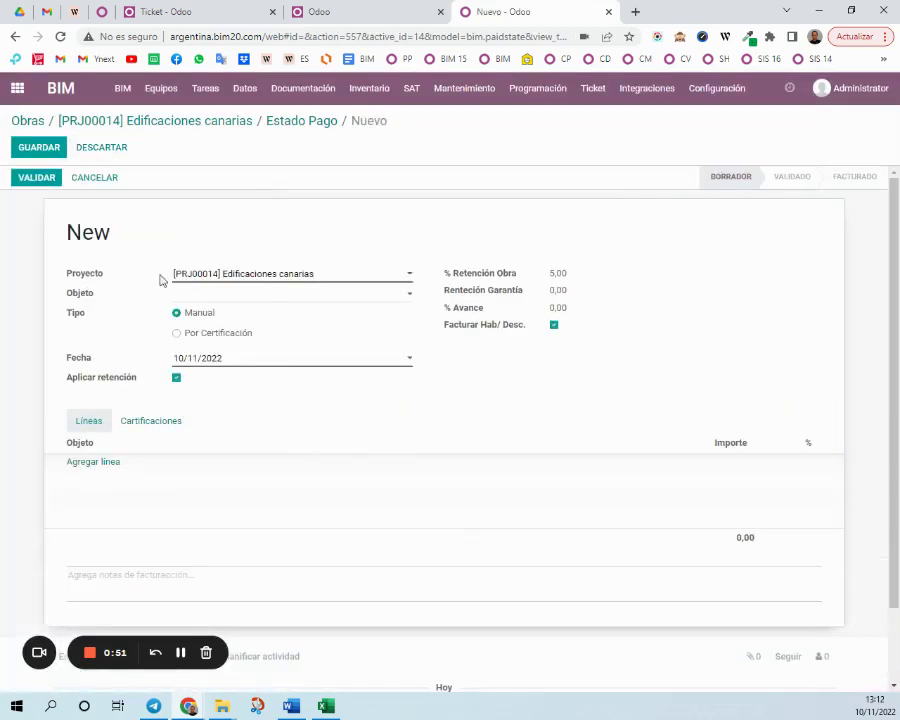
pyautogui.click(177, 334)
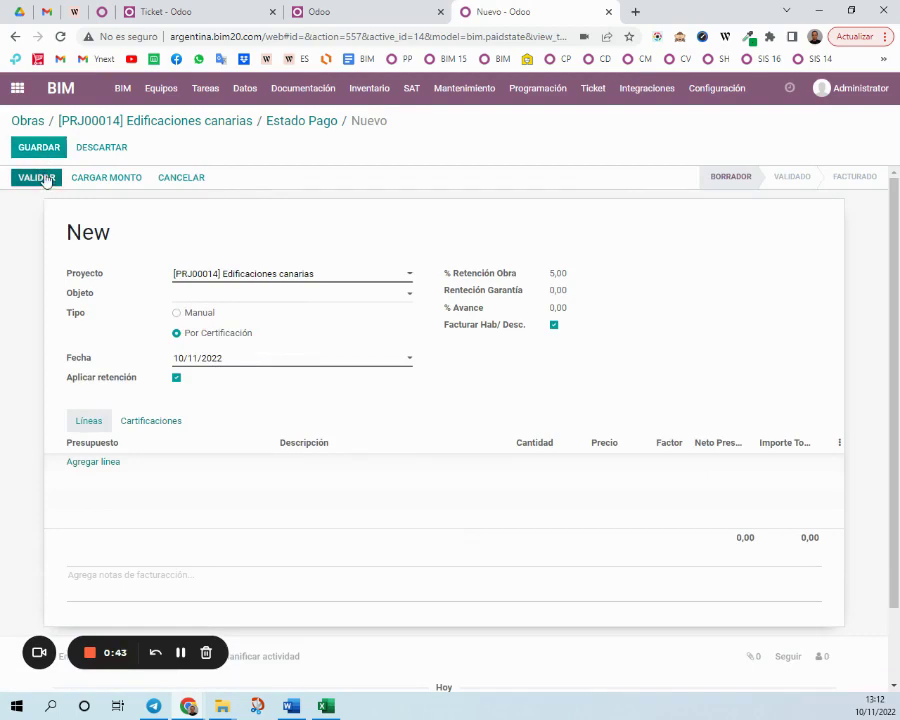
pyautogui.click(85, 179)
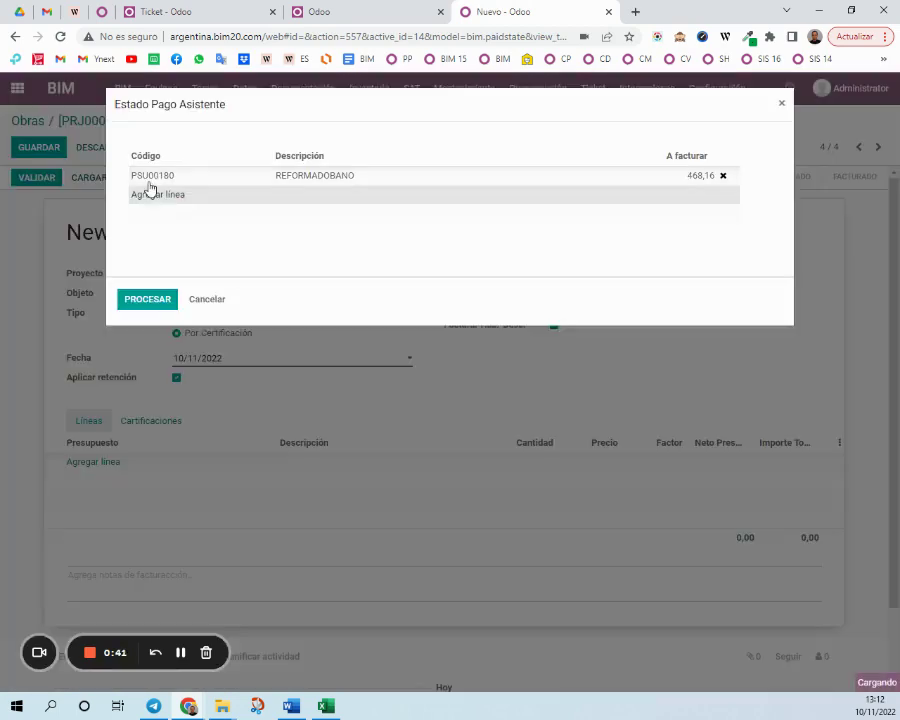
pyautogui.click(312, 184)
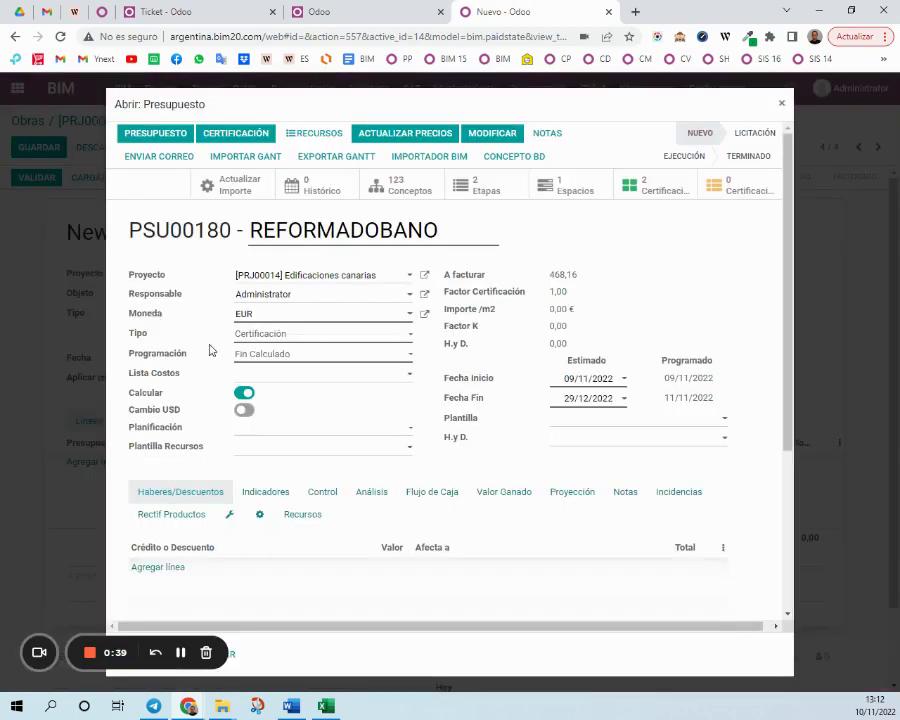
pyautogui.click(781, 103)
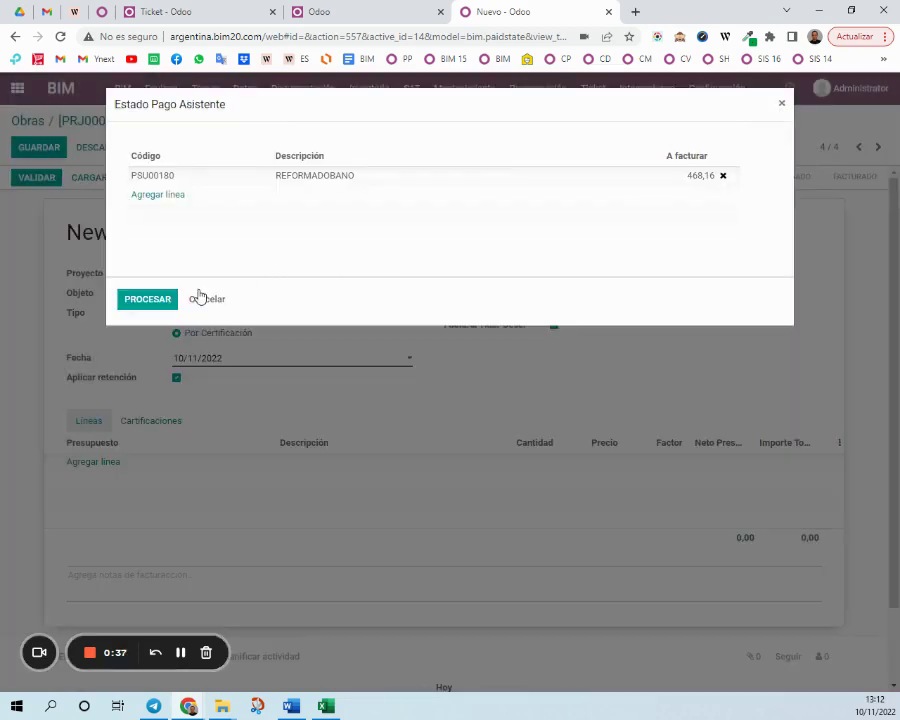
pyautogui.click(148, 300)
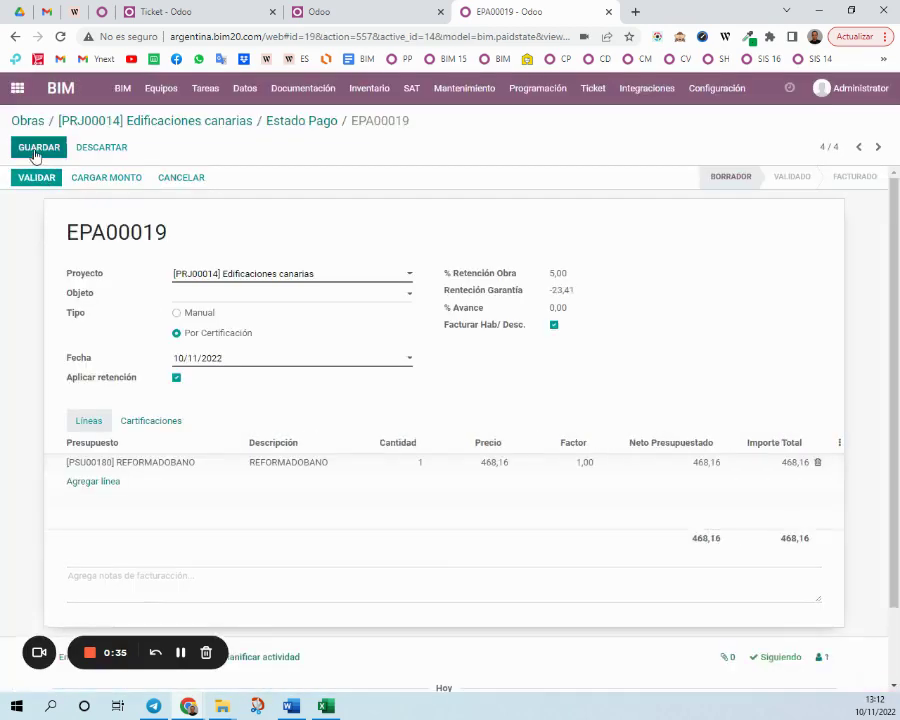
# Step: Save and validate the payment status without object and generate its invoice, widening the Cuenta analítica column to compare the account used
pyautogui.click(30, 147)
pyautogui.click(40, 179)
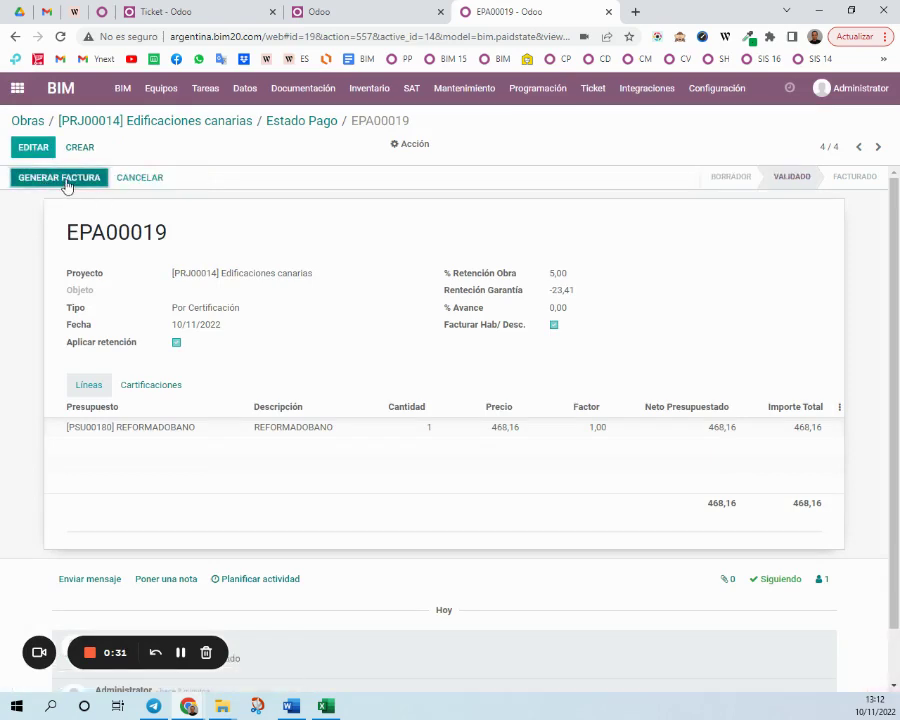
pyautogui.click(62, 180)
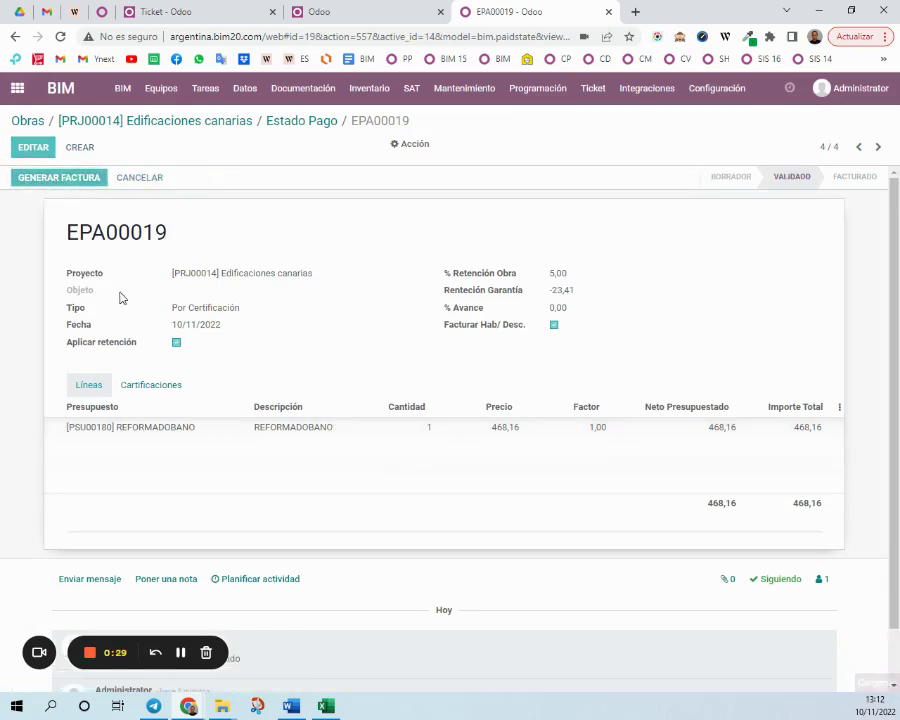
pyautogui.moveTo(376, 471); pyautogui.dragTo(575, 462)
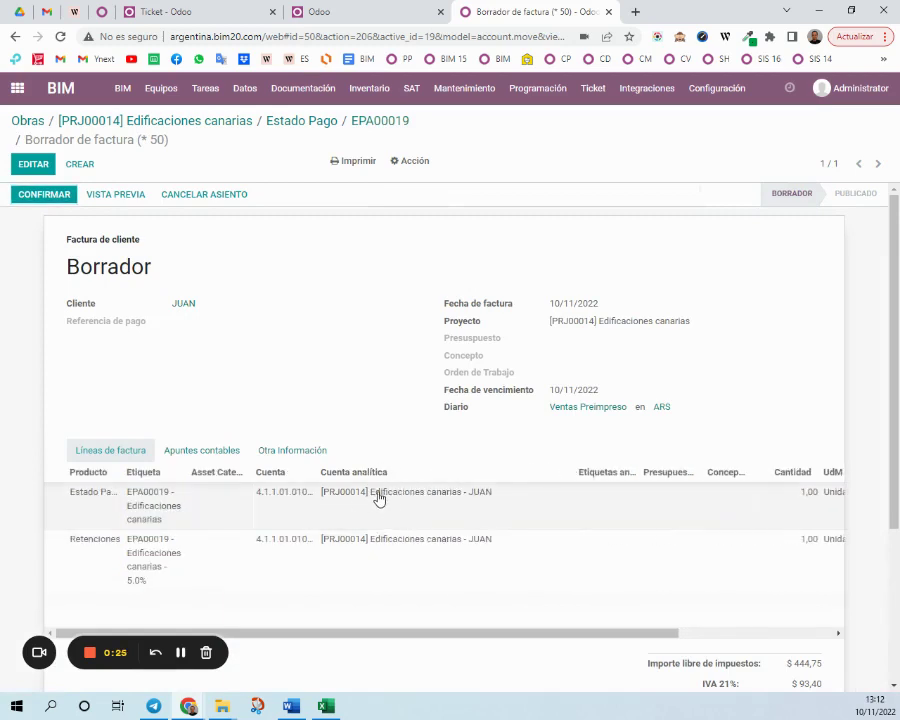